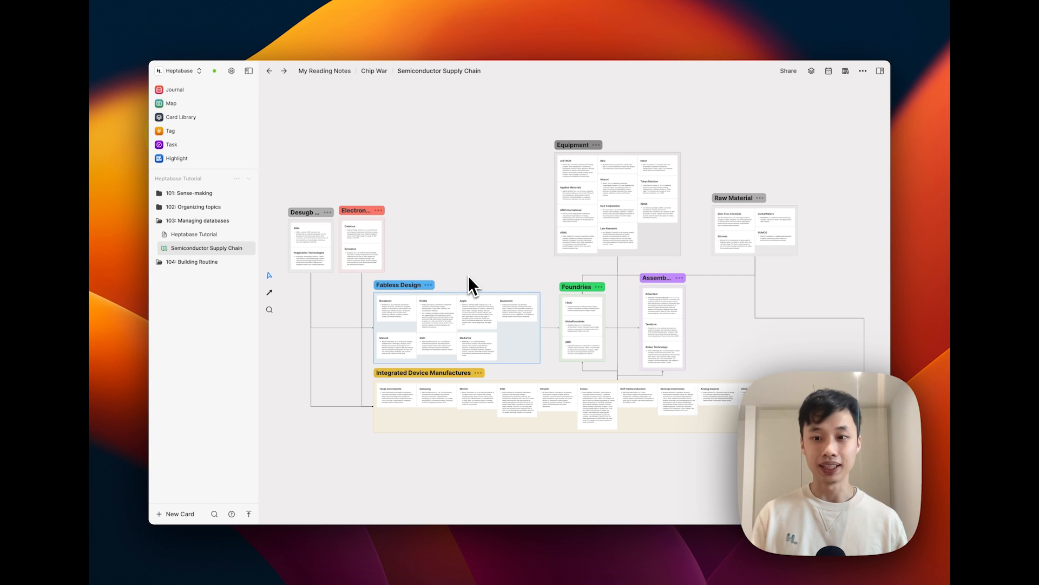
# Step: View the Map and Tag overviews, and return to the Semiconductor Supply Chain whiteboard
pyautogui.click(237, 105)
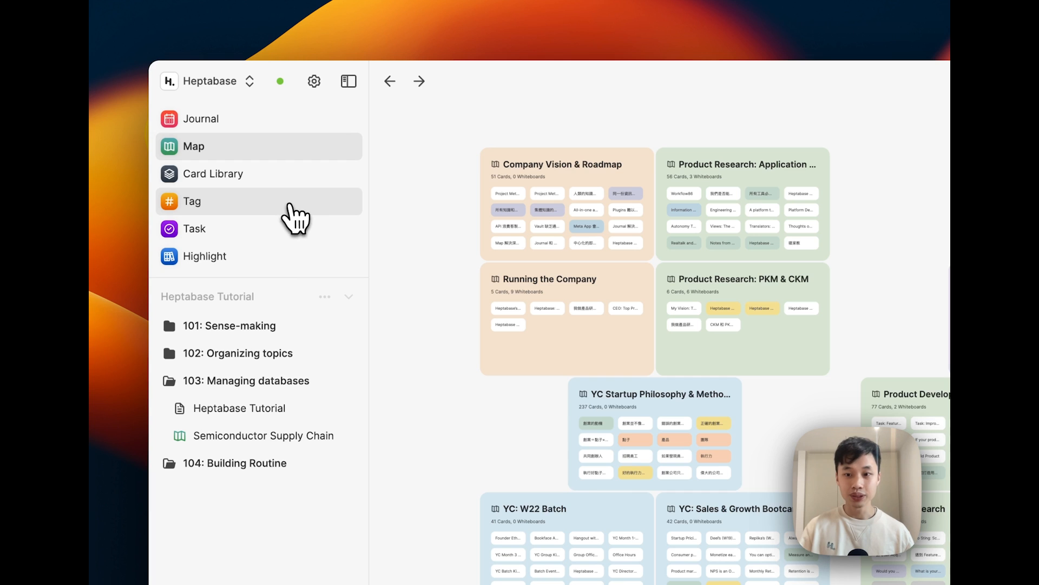
pyautogui.click(290, 209)
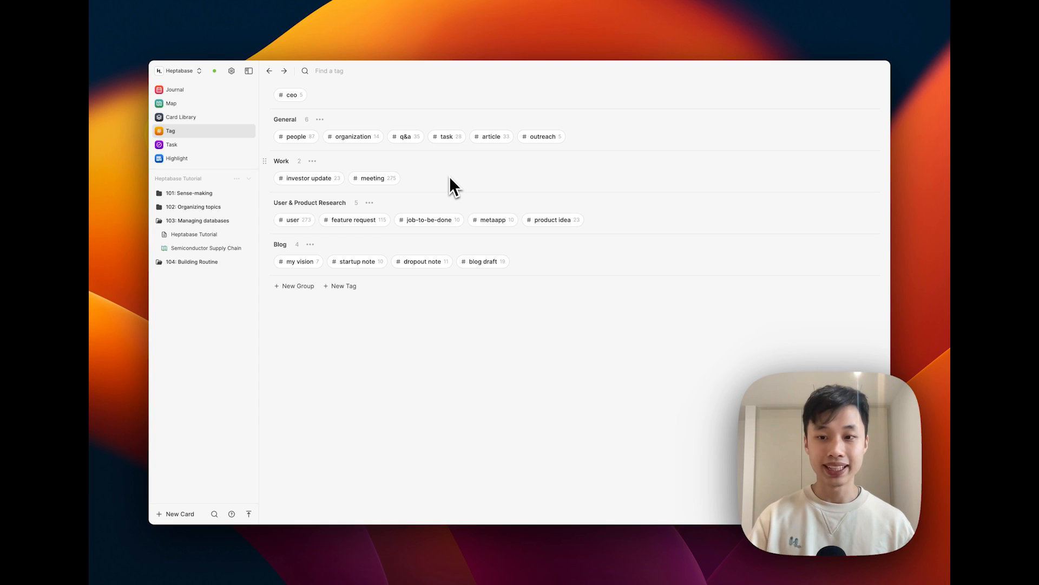
pyautogui.click(215, 248)
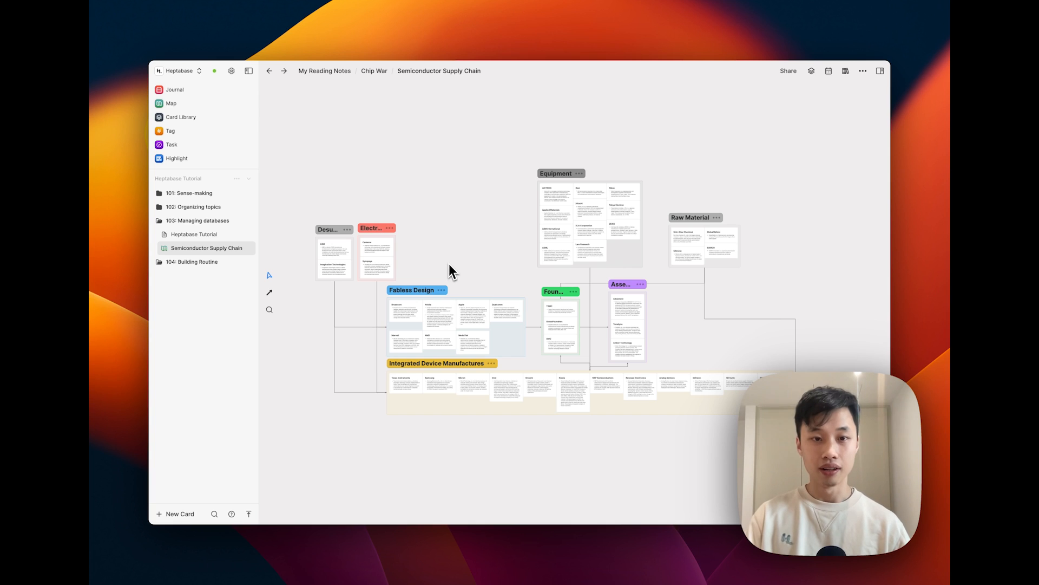
# Step: Examine the company cards in the Fabless Design, Foundries and Equipment sections of the whiteboard, and return to the full overview
pyautogui.scroll(2, 423, 296)
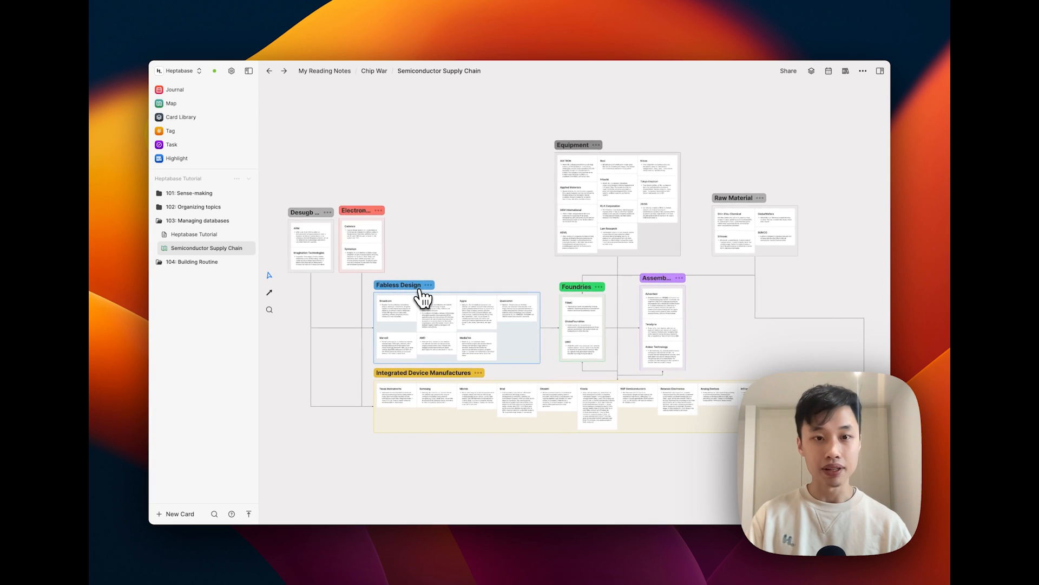
pyautogui.click(419, 288)
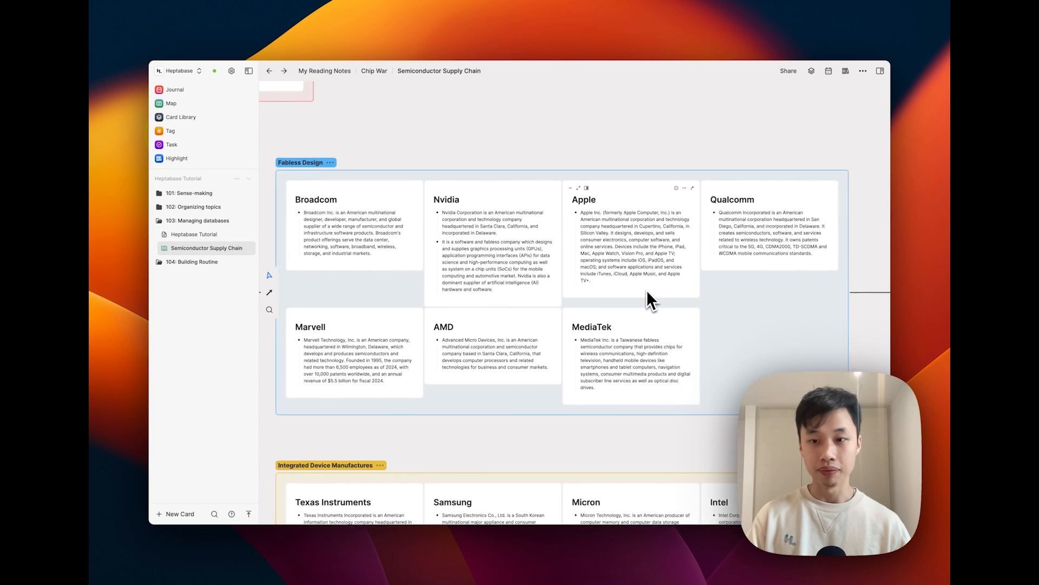
pyautogui.hscroll(10, 647, 290)
pyautogui.hscroll(2, 646, 290)
pyautogui.press('Left')
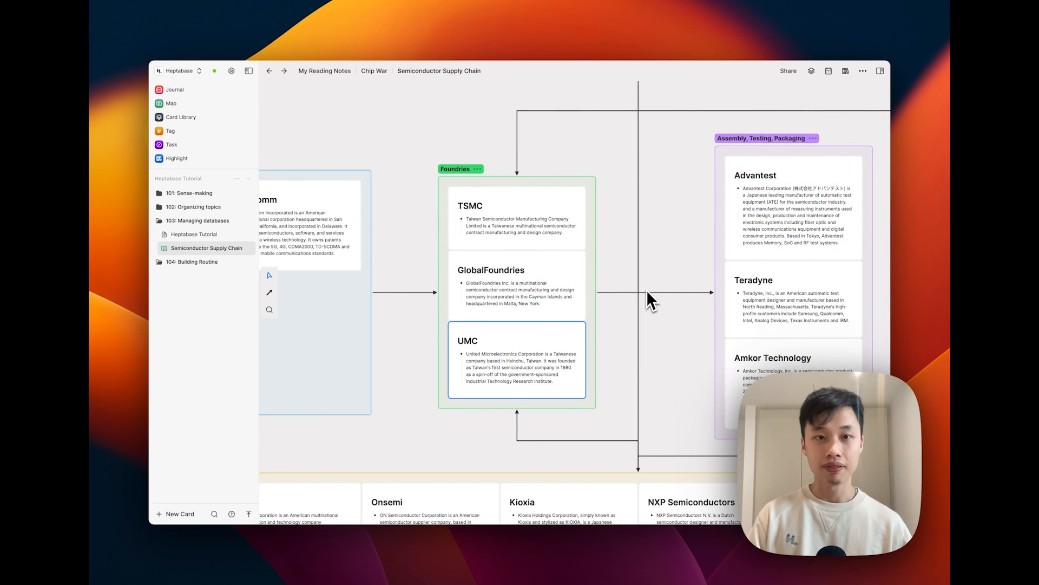
pyautogui.press('Up')
pyautogui.press('Up')
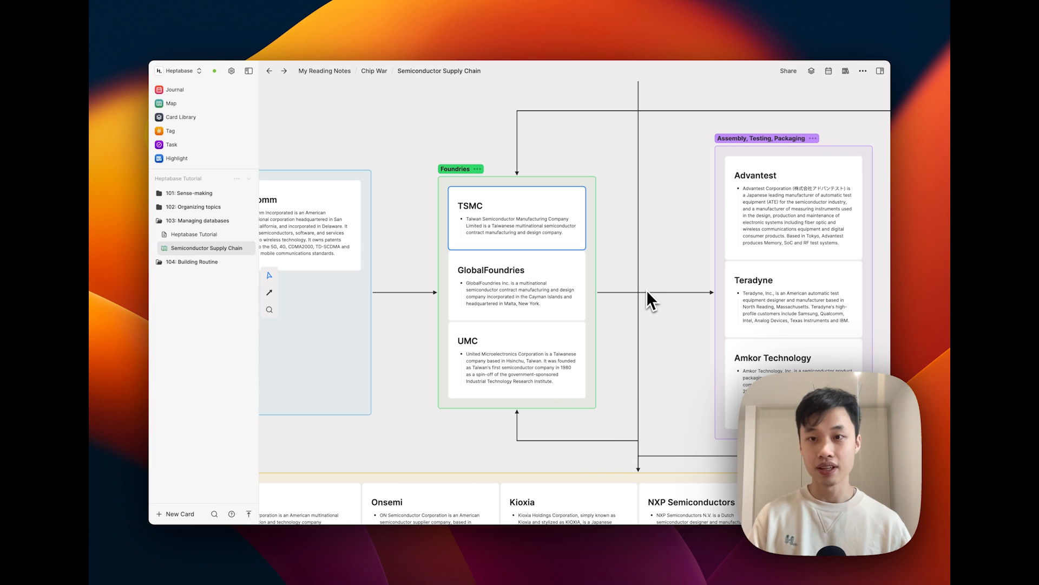
pyautogui.press('Down')
pyautogui.press('Up')
pyautogui.press('Up')
pyautogui.press('Right')
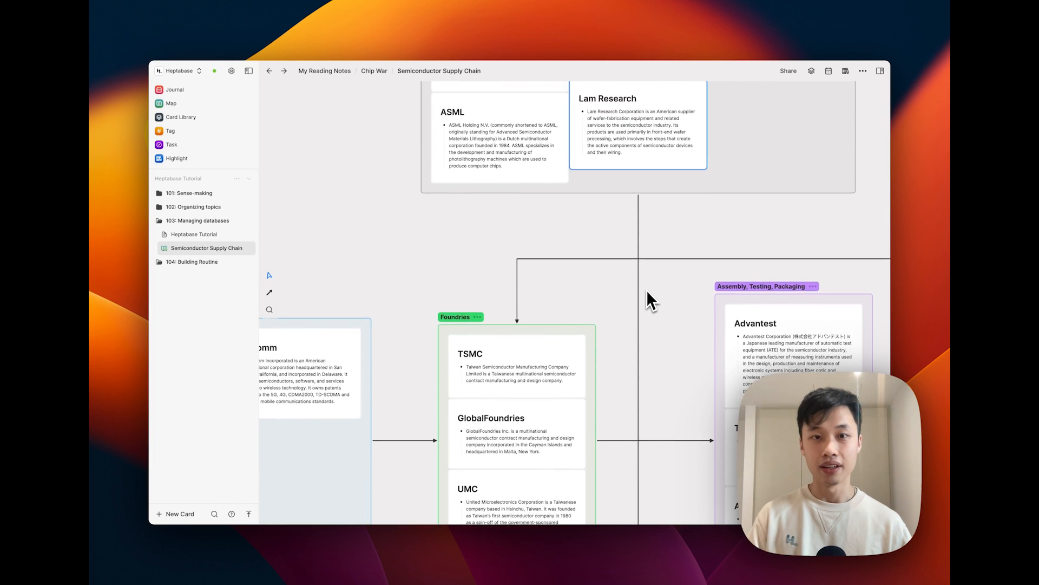
pyautogui.scroll(3, 647, 291)
pyautogui.scroll(2, 648, 292)
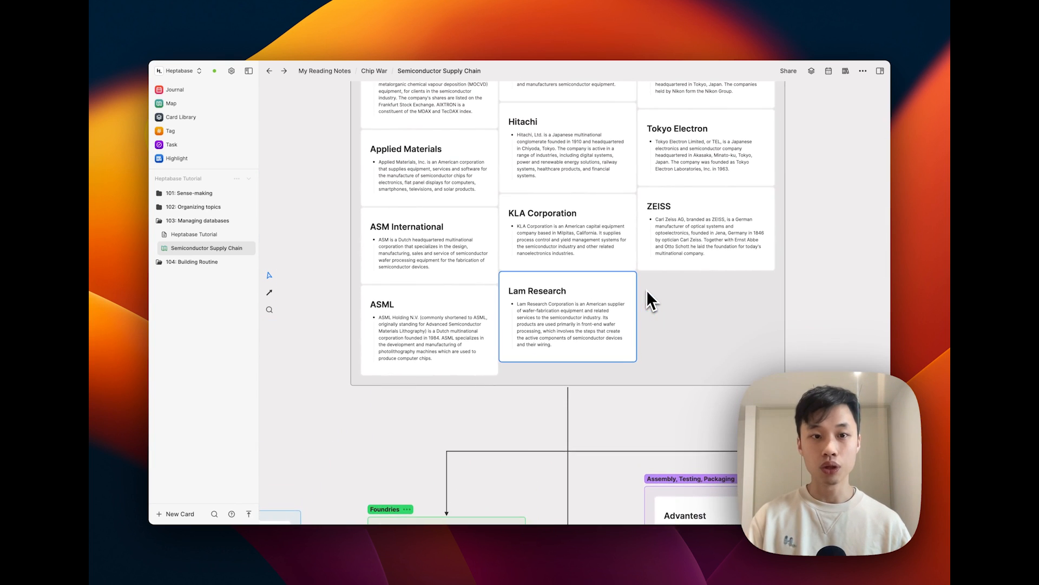
pyautogui.scroll(2, 472, 333)
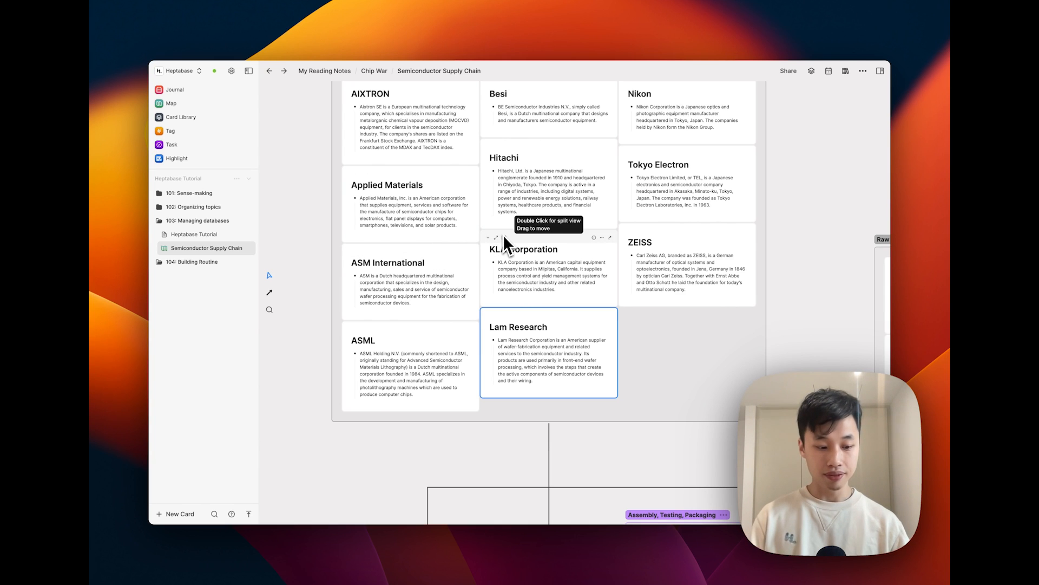
pyautogui.hotkey('shift', '1')
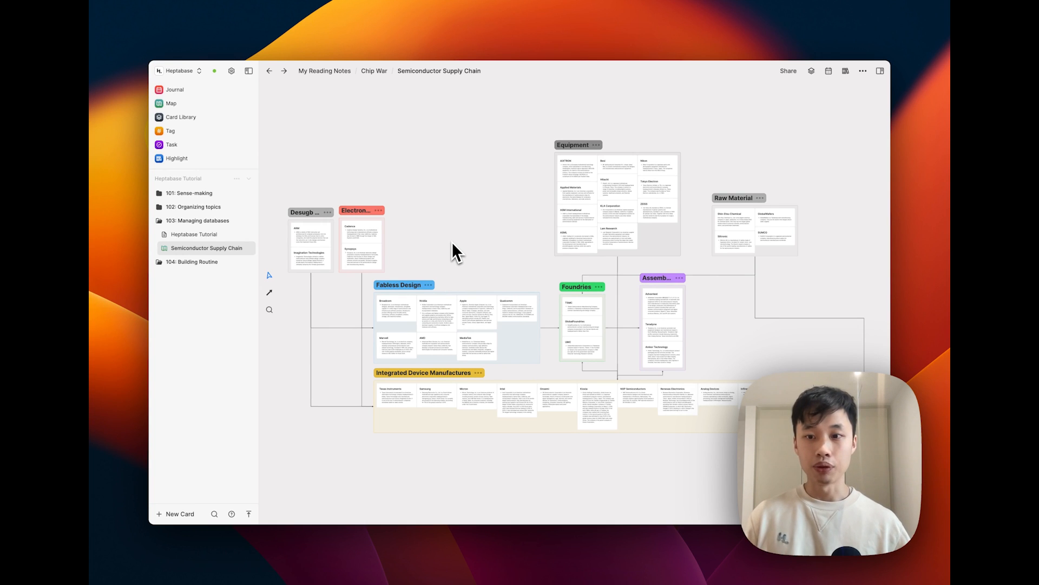
# Step: Add a new tag named "company" to all cards on the whiteboard and open that tag's table
pyautogui.moveTo(838, 114); pyautogui.dragTo(319, 430)
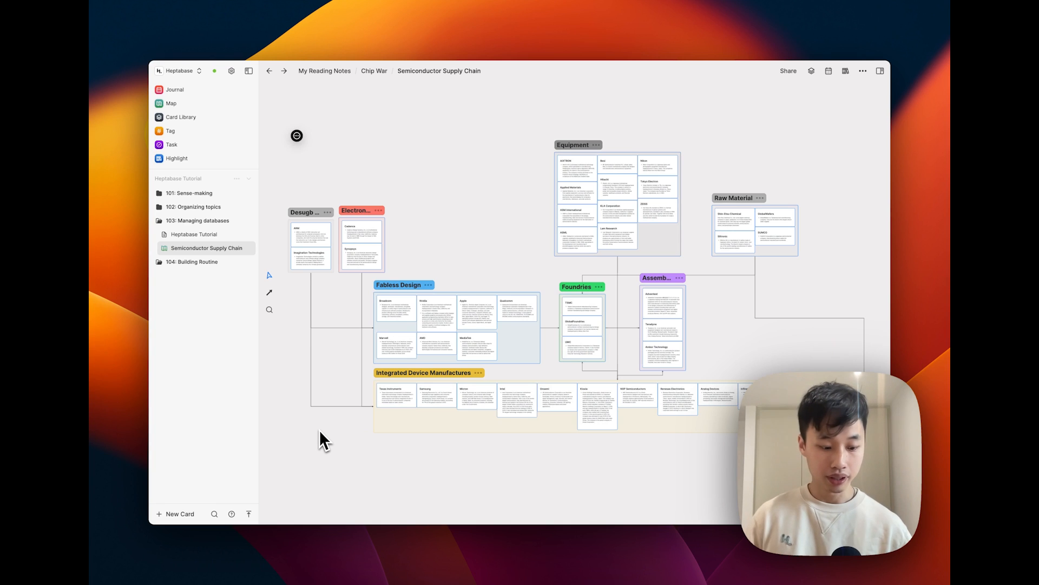
pyautogui.press('super+t')
pyautogui.write('company')
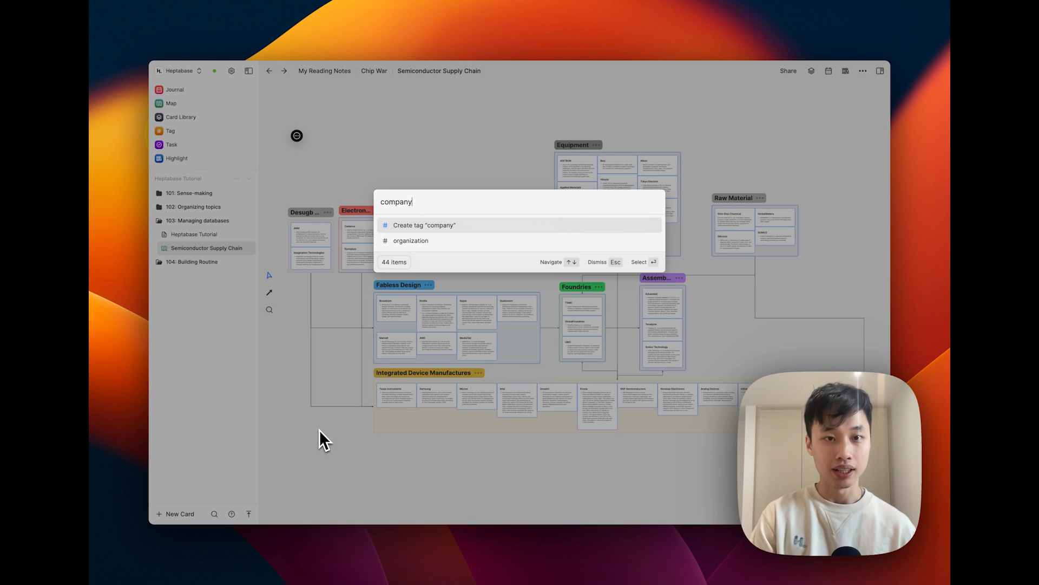
pyautogui.press('Return')
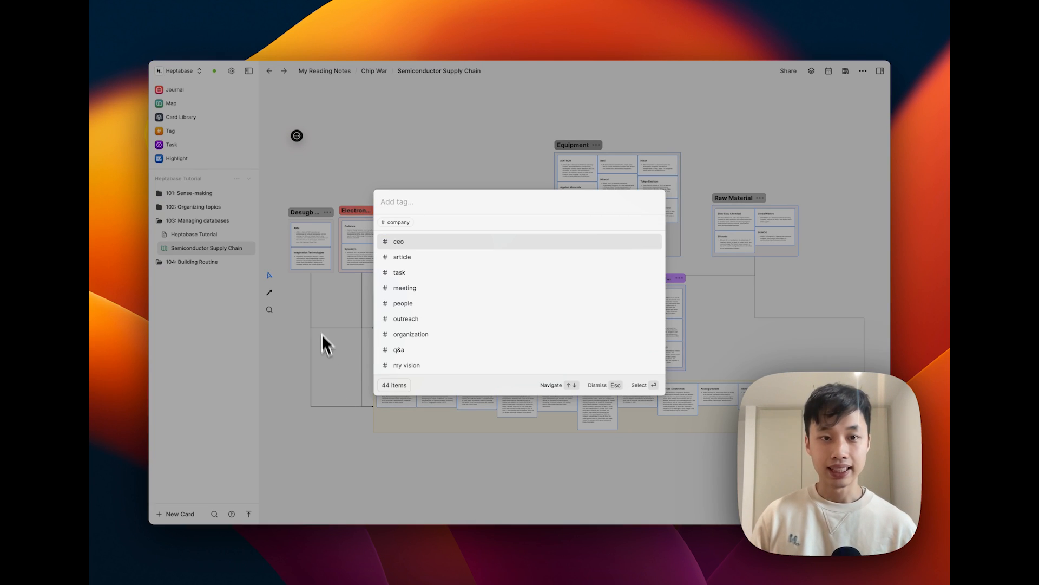
pyautogui.click(396, 222)
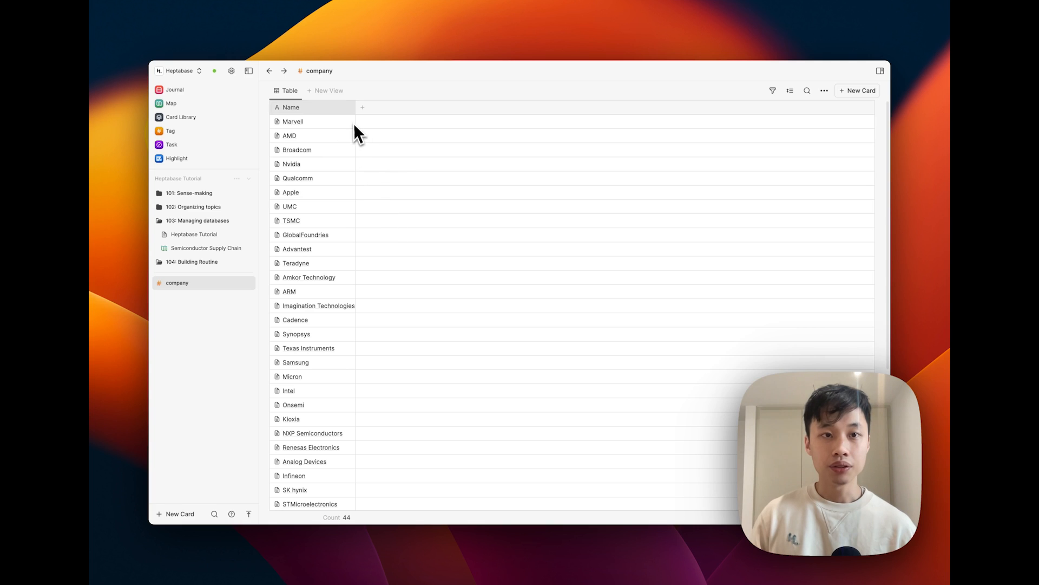
# Step: Widen the Name column slightly and create a number property named "Stock Price (USD)"
pyautogui.moveTo(355, 107); pyautogui.dragTo(373, 108)
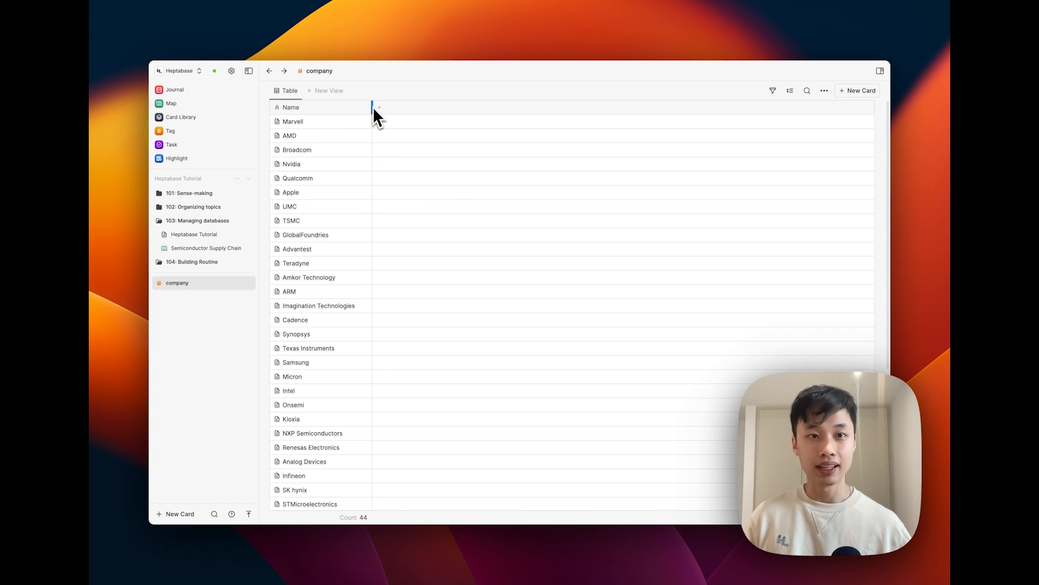
pyautogui.click(379, 108)
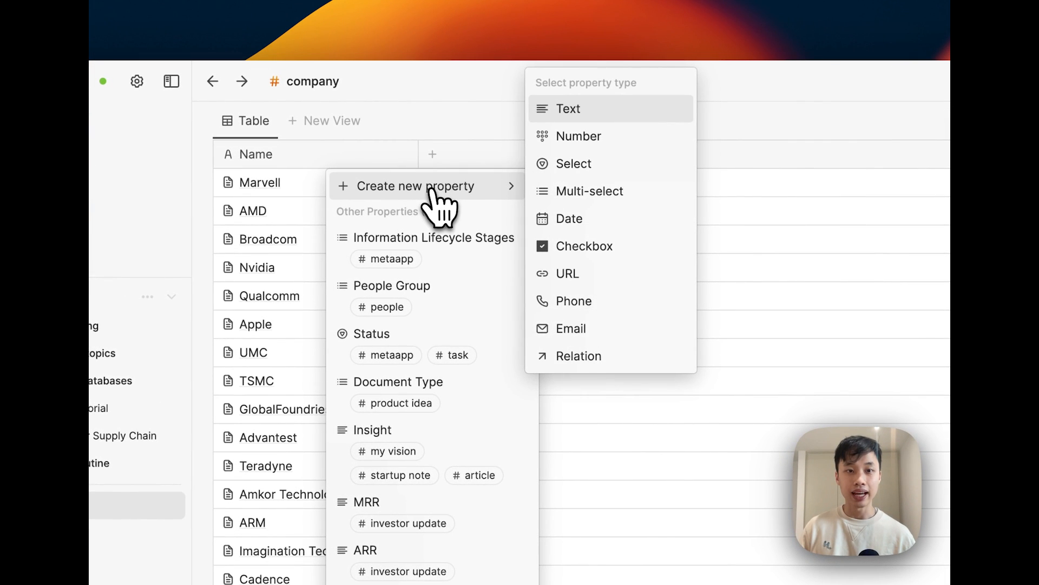
pyautogui.click(617, 139)
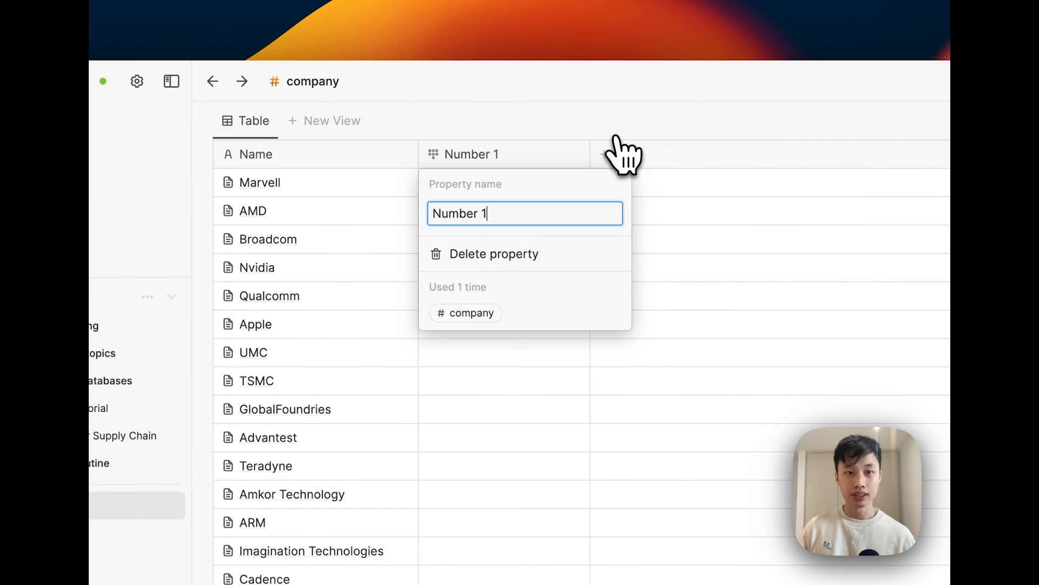
pyautogui.press('super+a')
pyautogui.write('Stock')
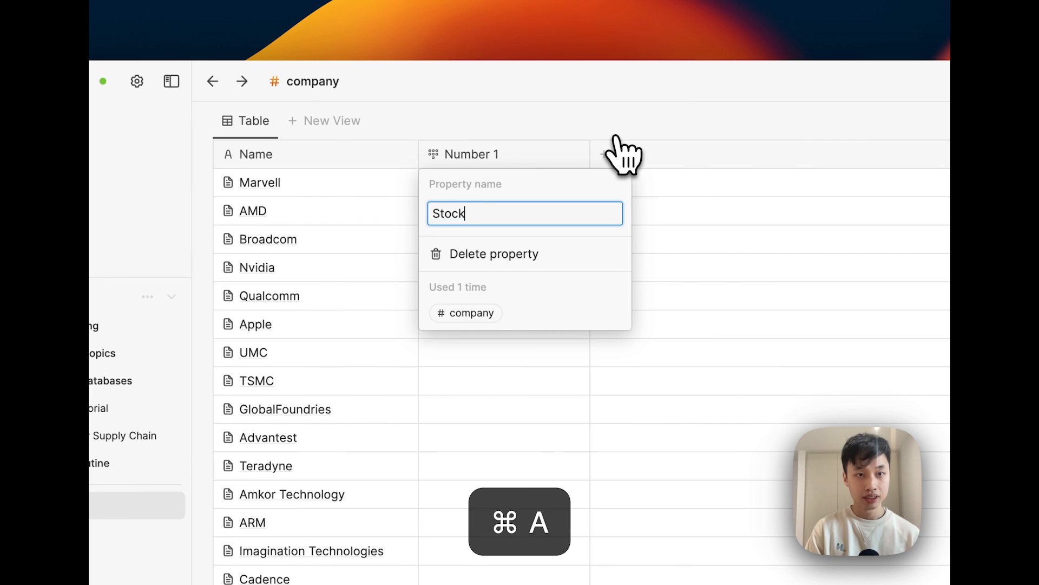
pyautogui.write(' Price (U')
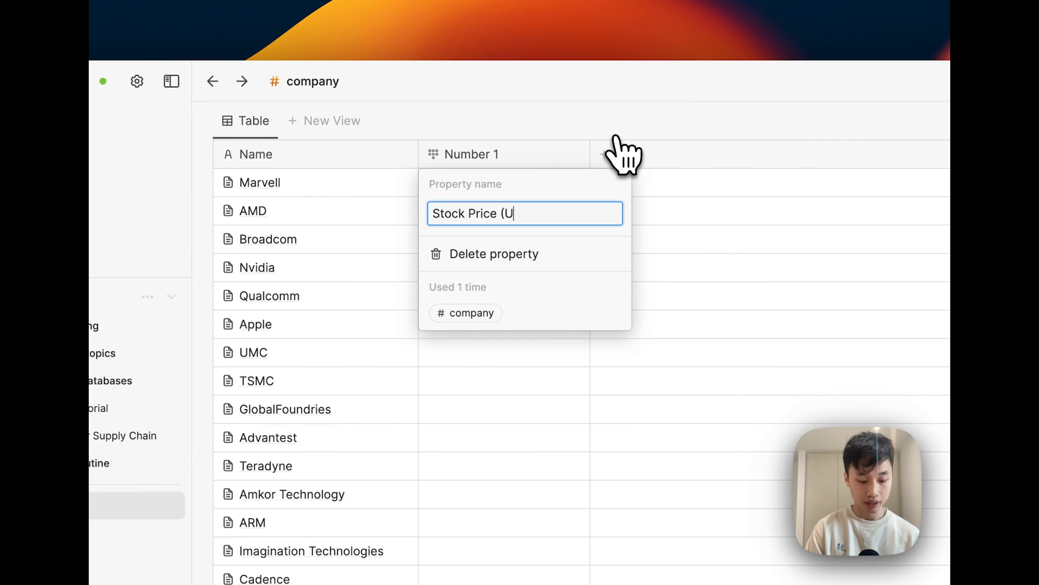
pyautogui.write('SD)')
pyautogui.press('Return')
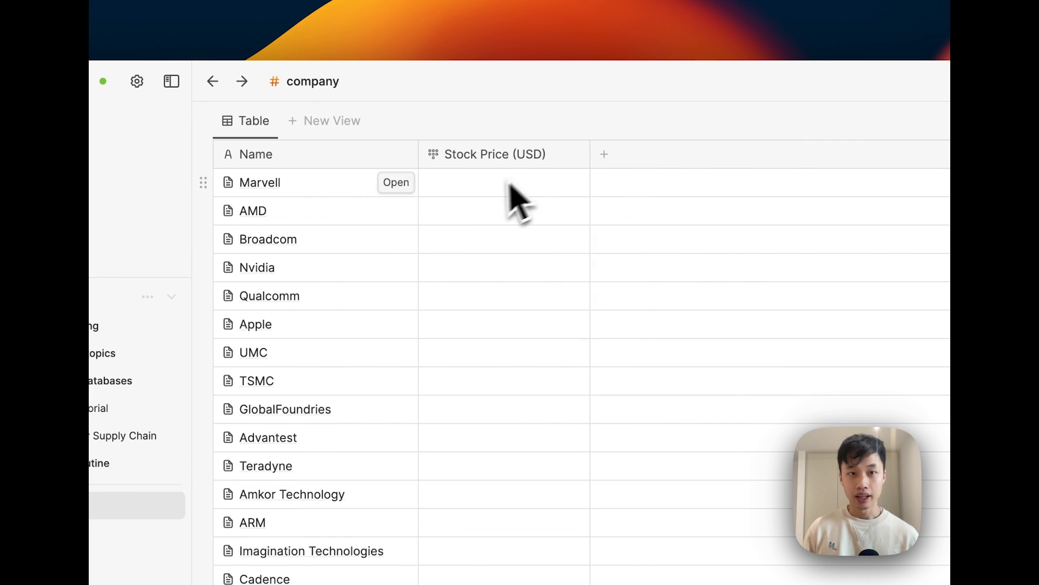
# Step: Enter the stock prices 67.76 for Marvell and 190.65 for AMD
pyautogui.click(490, 188)
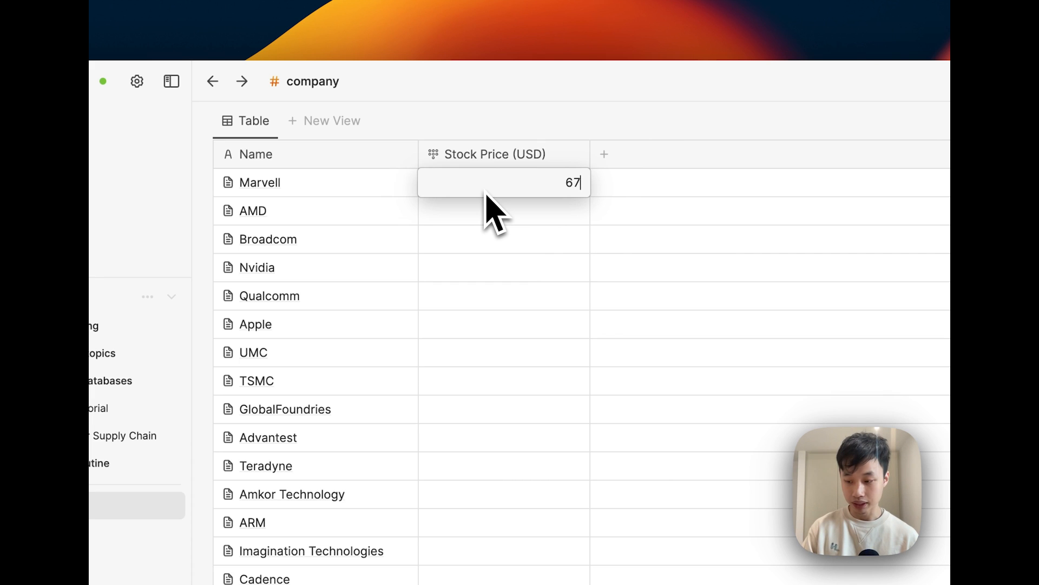
pyautogui.write('67.76')
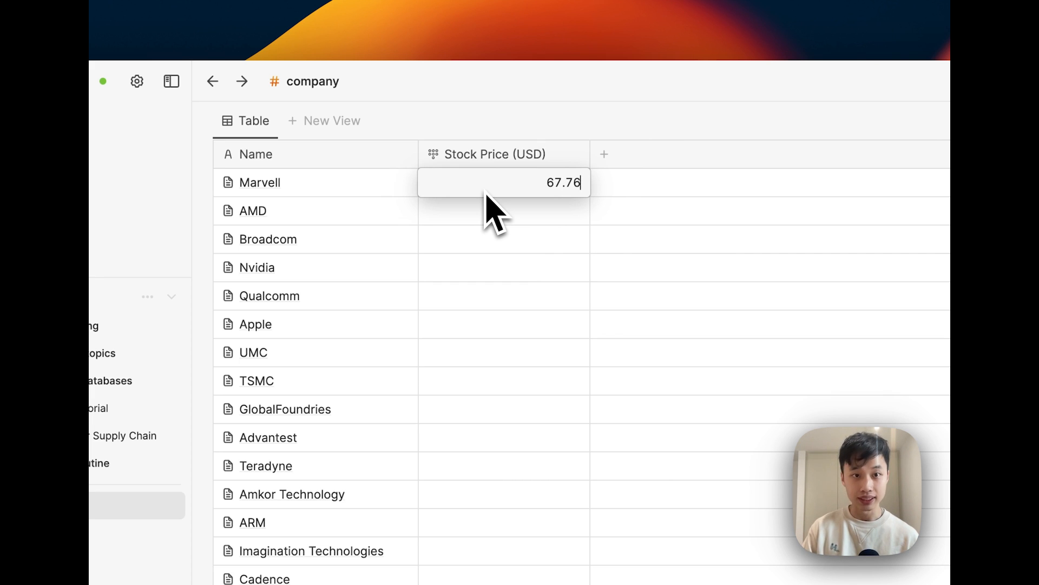
pyautogui.press('Return')
pyautogui.click(492, 211)
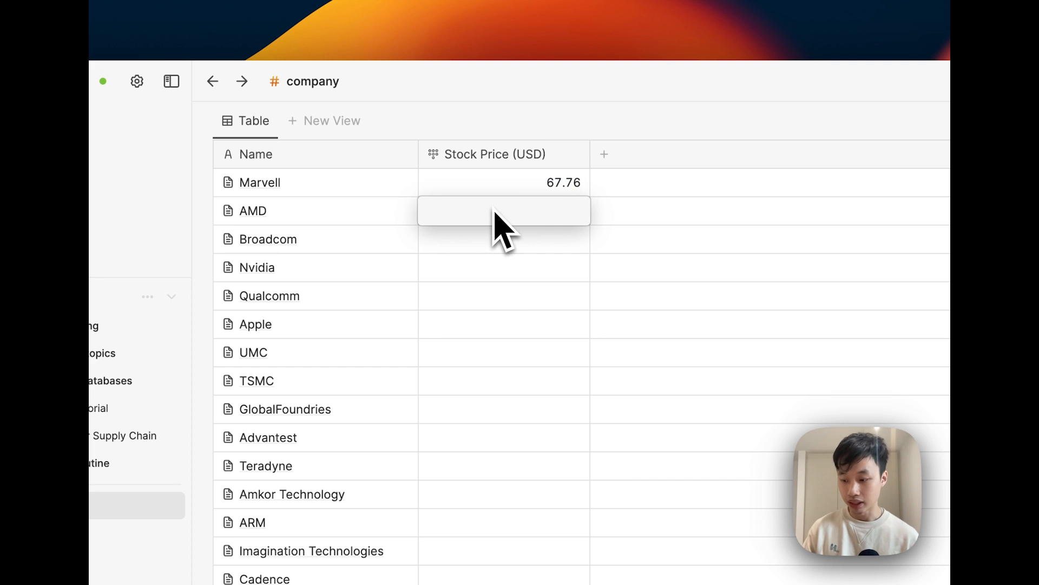
pyautogui.write('190')
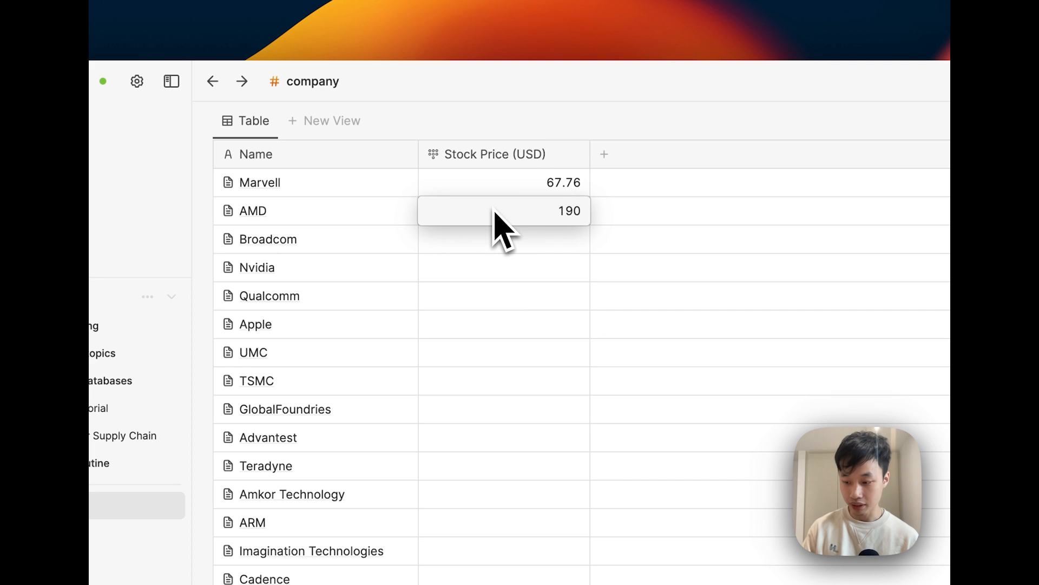
pyautogui.write('.65')
pyautogui.press('Return')
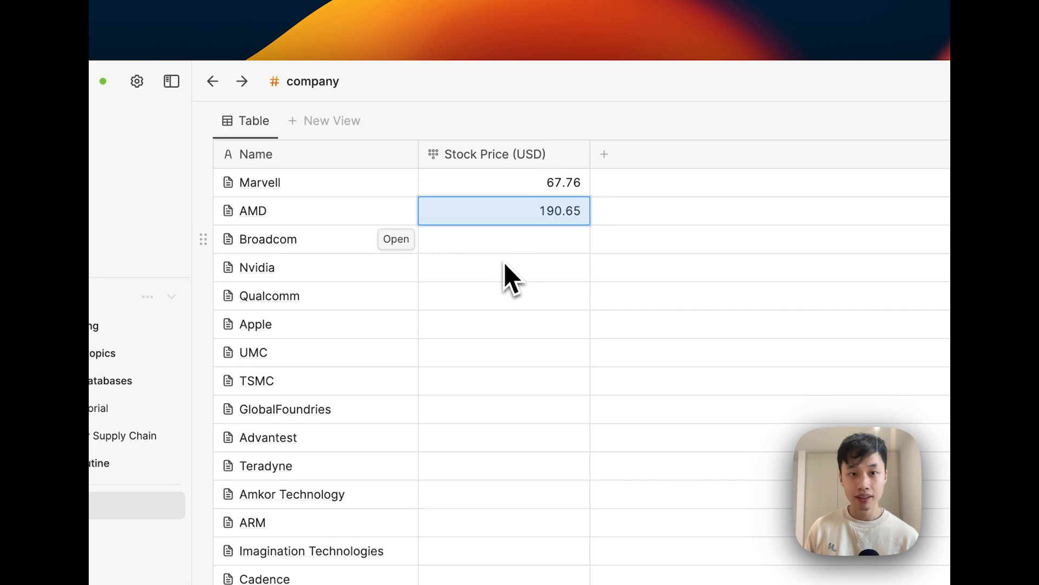
# Step: Enter the stock prices 1245.1 for Broadcom and 884.55 for Nvidia
pyautogui.click(505, 250)
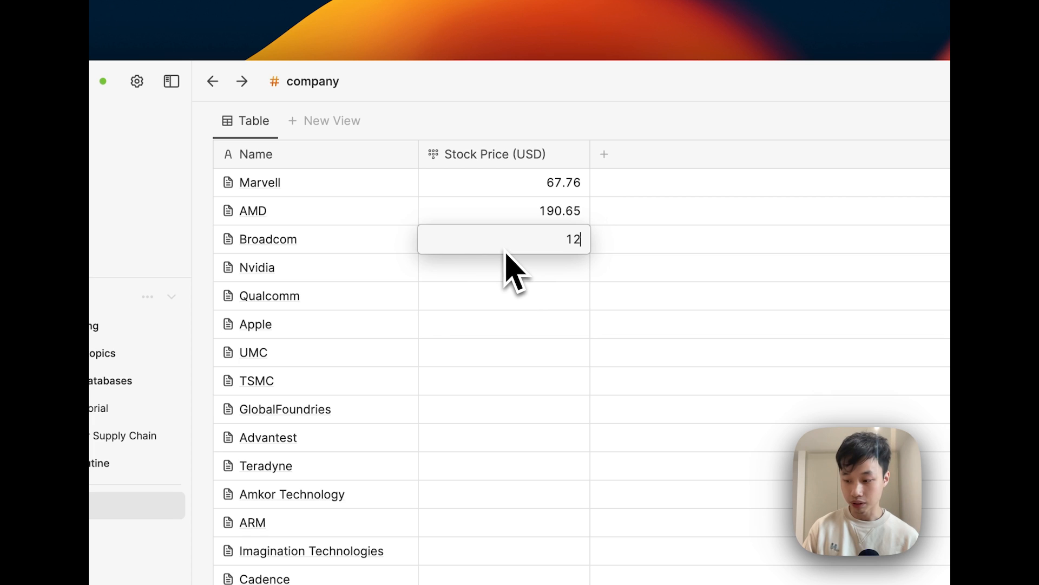
pyautogui.write('1245.1')
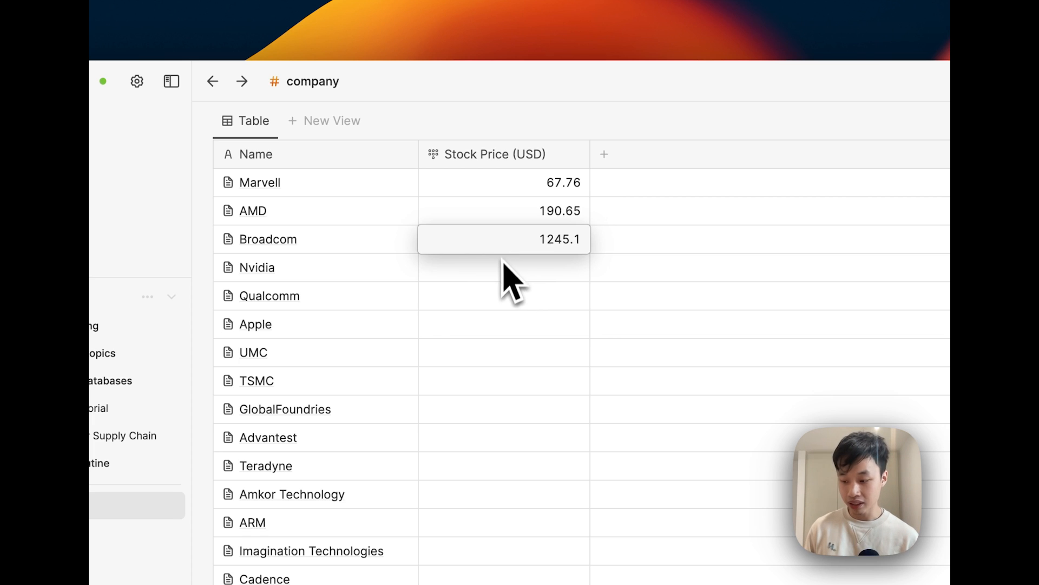
pyautogui.press('Return')
pyautogui.click(480, 276)
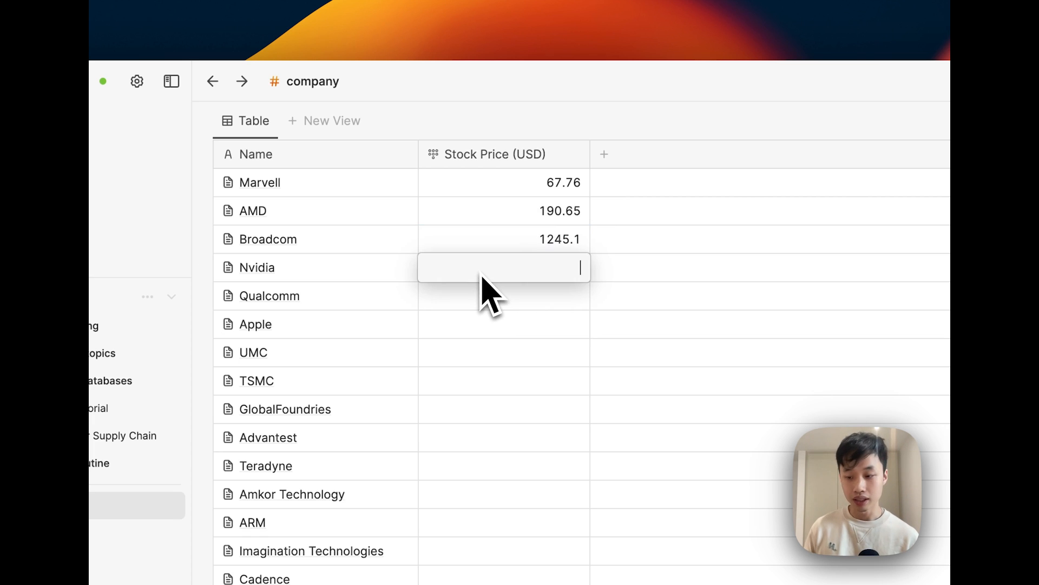
pyautogui.write('884')
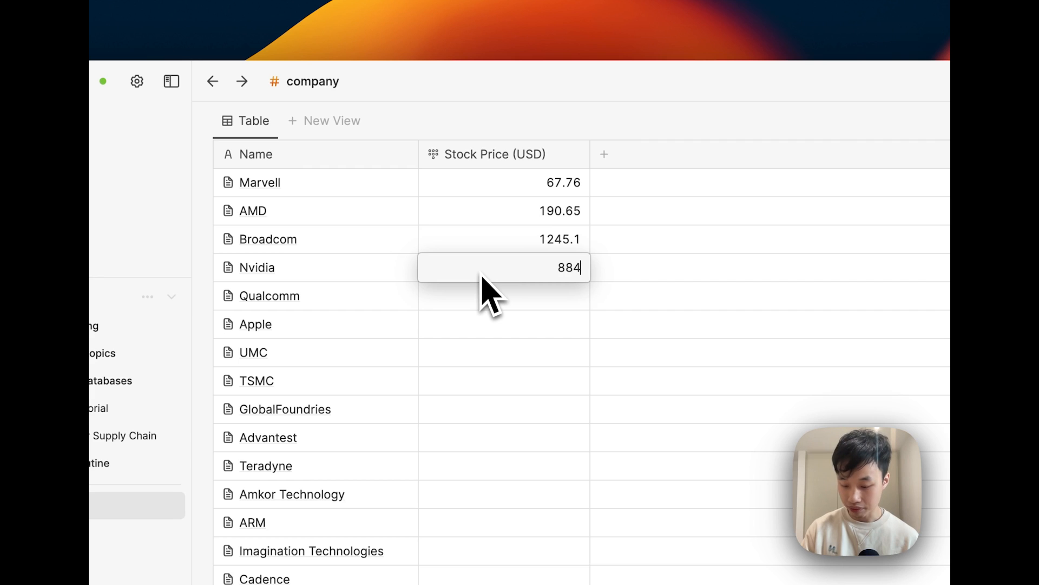
pyautogui.write('.55')
pyautogui.press('Return')
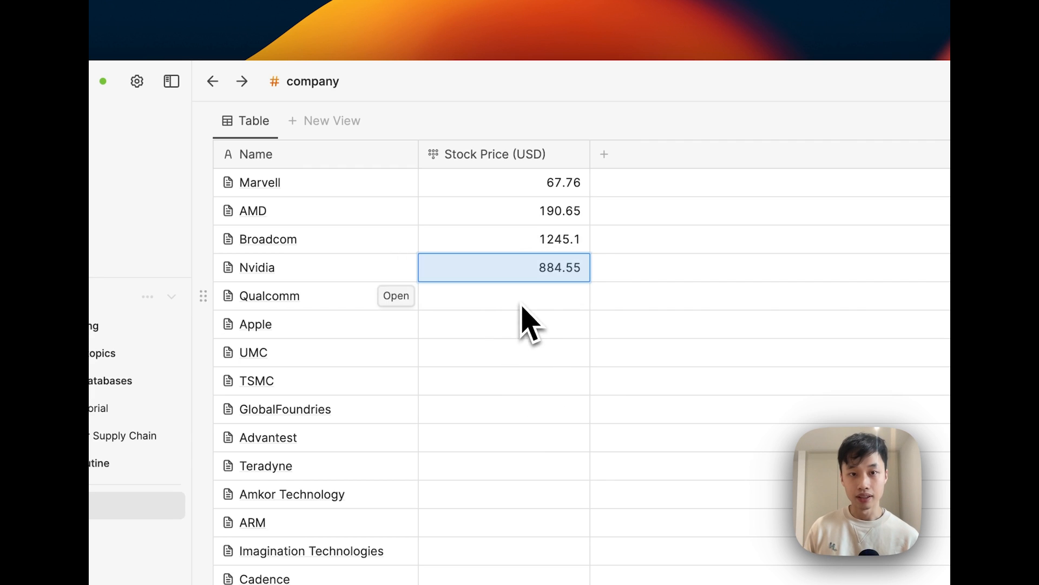
# Step: Enter the stock price 166.92 for Qualcomm
pyautogui.click(521, 304)
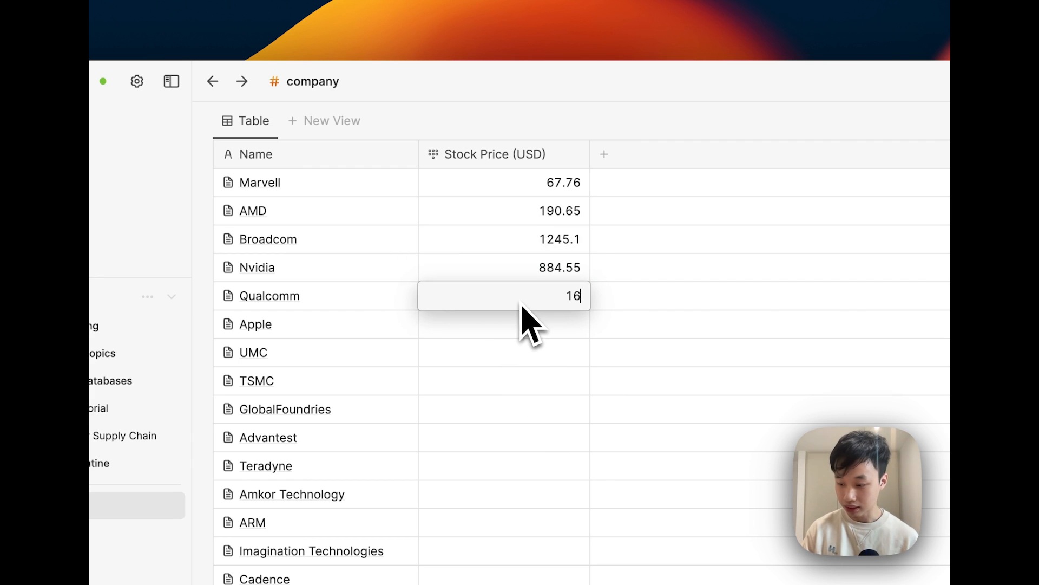
pyautogui.write('166.9')
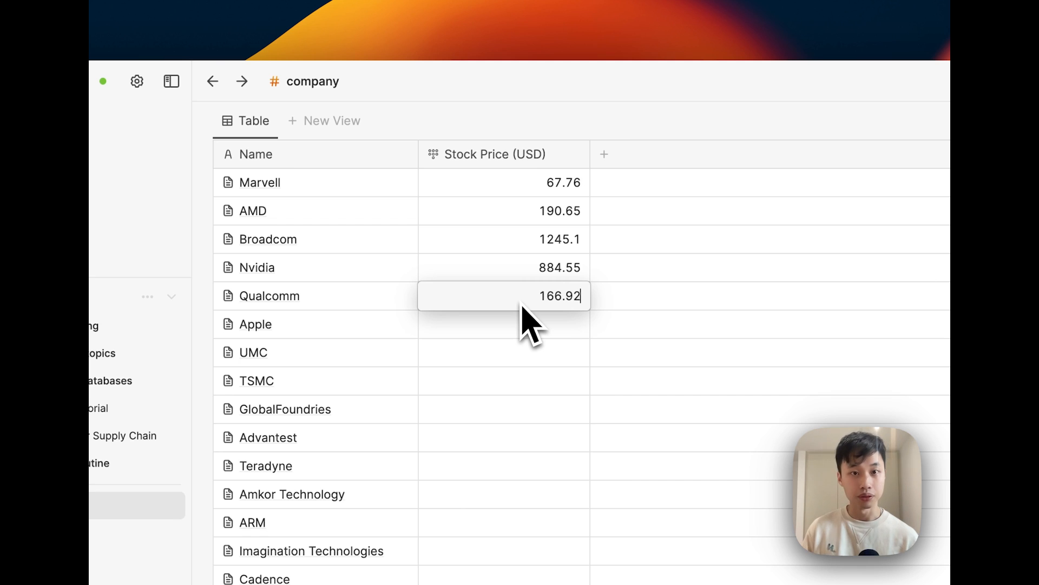
pyautogui.write('2')
pyautogui.press('Return')
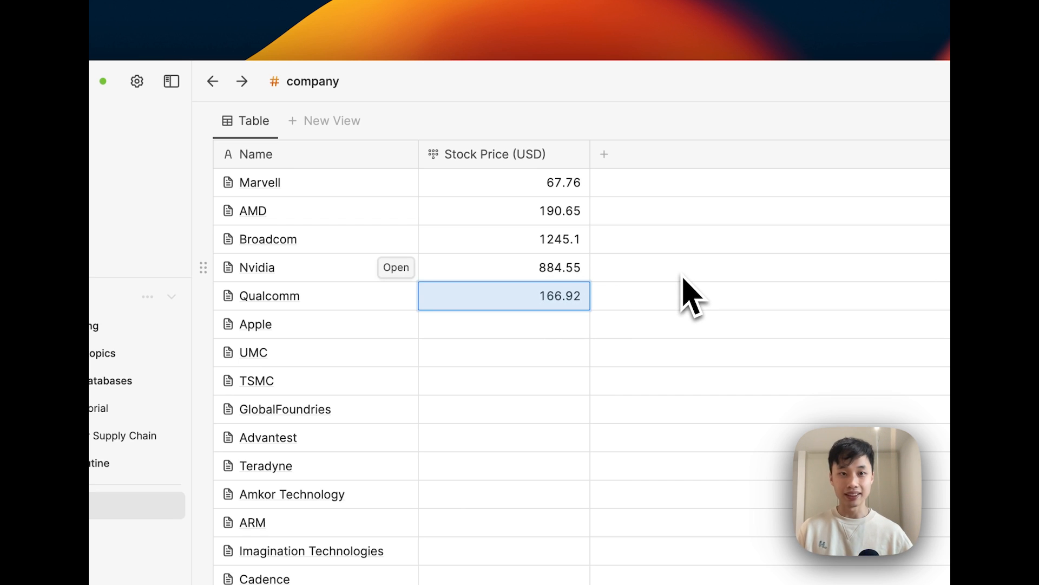
# Step: Create a new number property named "Revenue ($B)" in the company table
pyautogui.click(604, 155)
pyautogui.moveTo(610, 187)
pyautogui.hscroll(5, 617, 179)
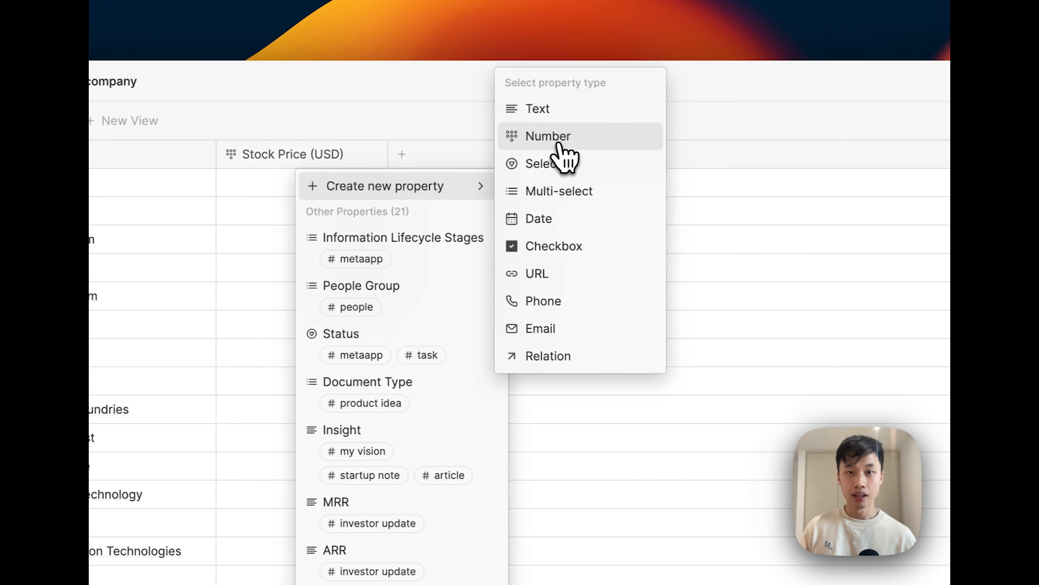
pyautogui.click(557, 139)
pyautogui.press('super+a')
pyautogui.write('R')
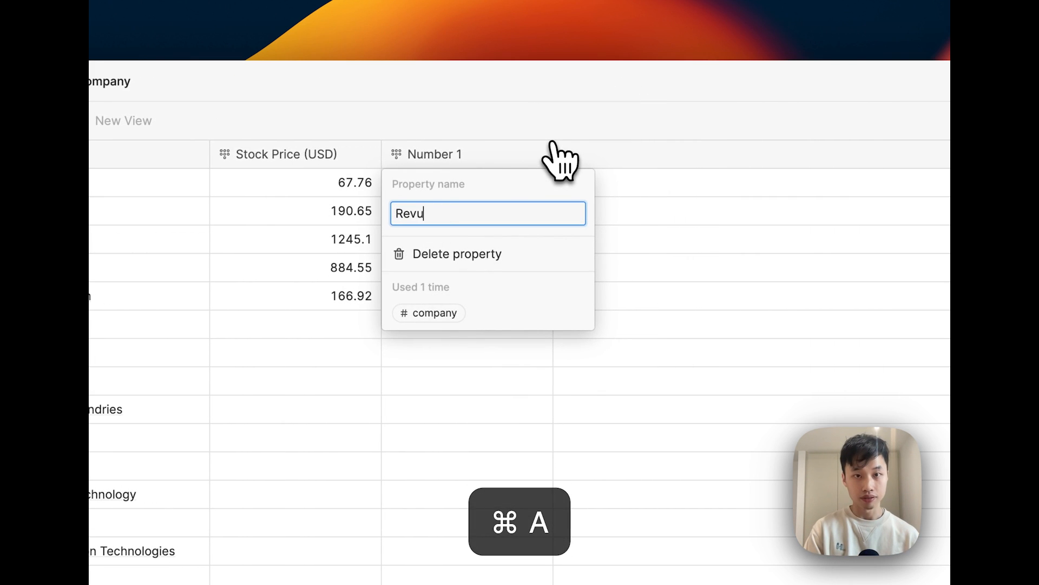
pyautogui.write('evu')
pyautogui.press('BackSpace')
pyautogui.write('enue ($B')
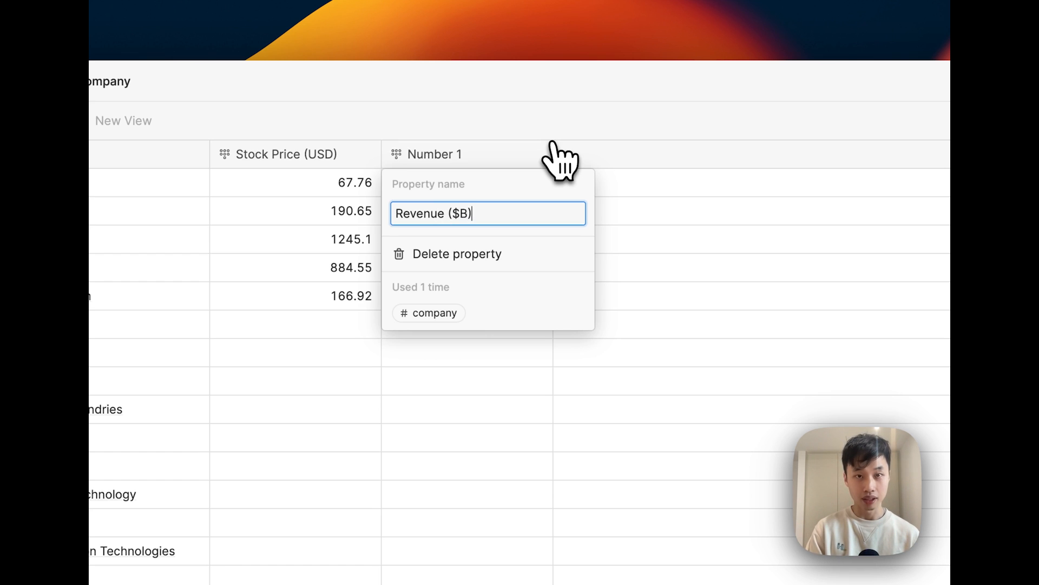
pyautogui.press('Return')
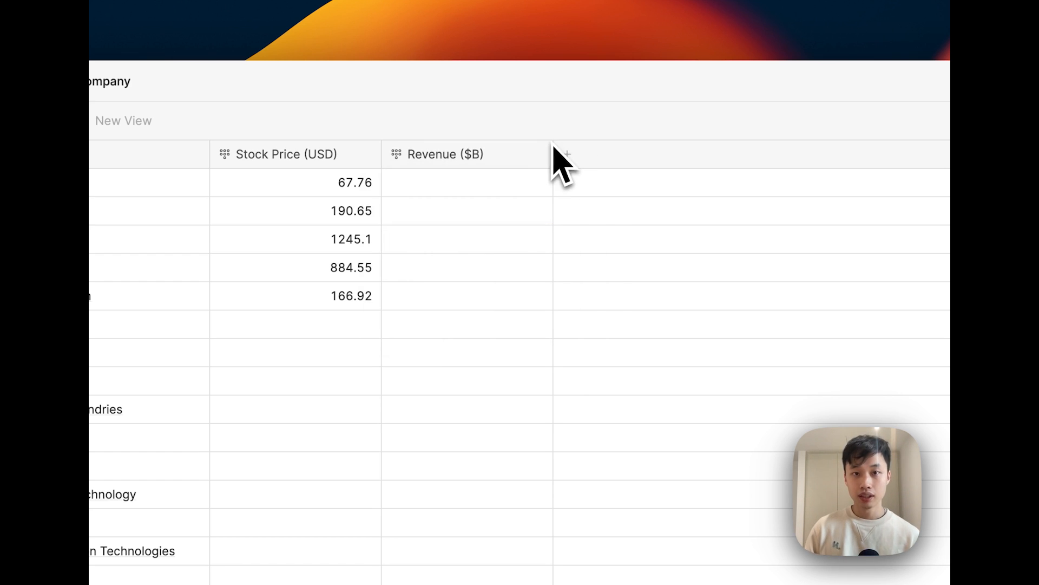
# Step: Enter the revenues 5.92 for Marvell and 22.7 for AMD
pyautogui.click(498, 196)
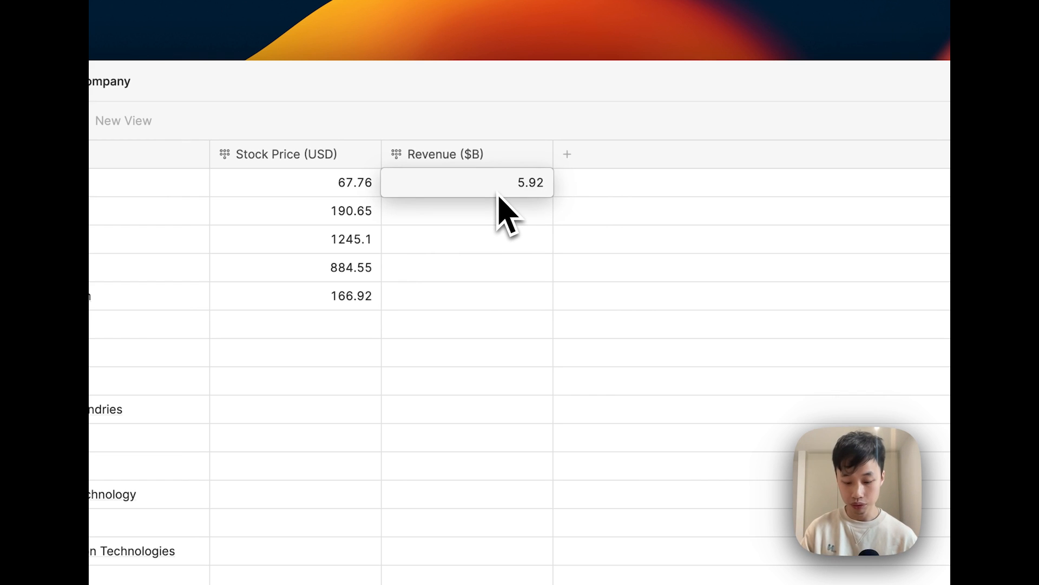
pyautogui.press('Return')
pyautogui.press('Down')
pyautogui.press('Return')
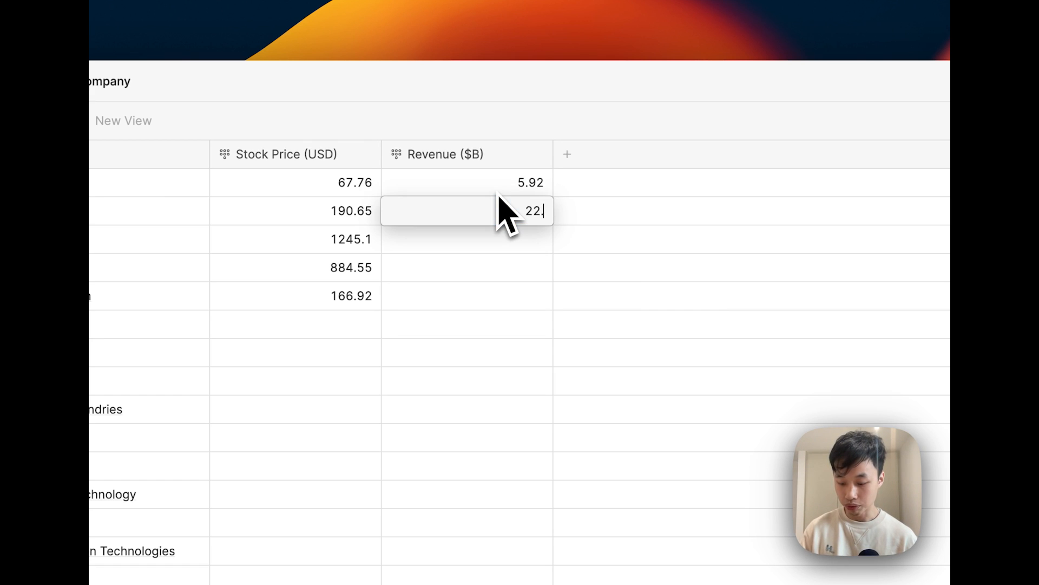
pyautogui.press('Return')
pyautogui.press('Down')
# Step: Enter the revenues 35.8 for Broadcom and 27 for Nvidia
pyautogui.press('Return')
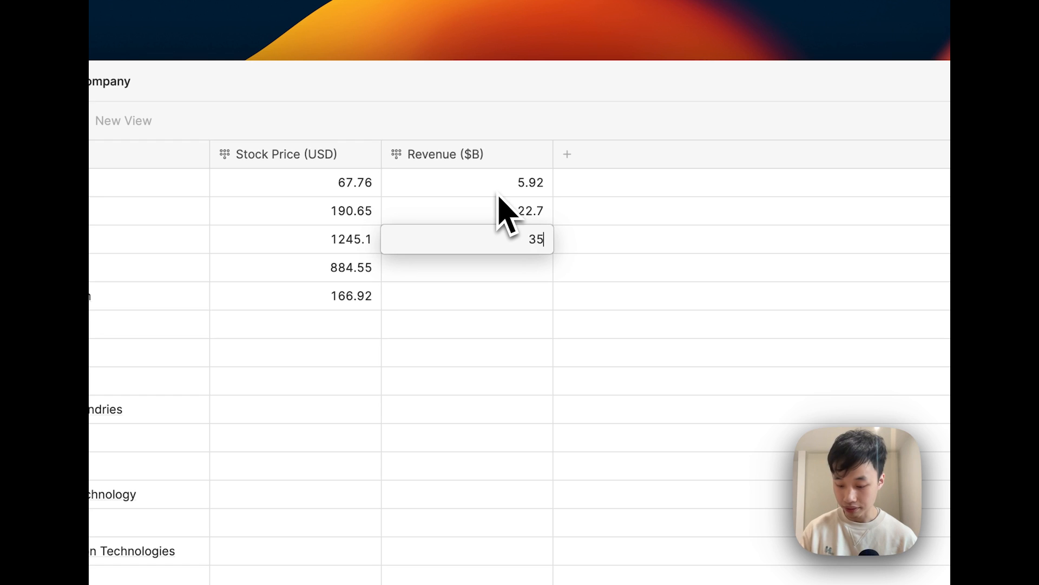
pyautogui.press('Return')
pyautogui.press('Down')
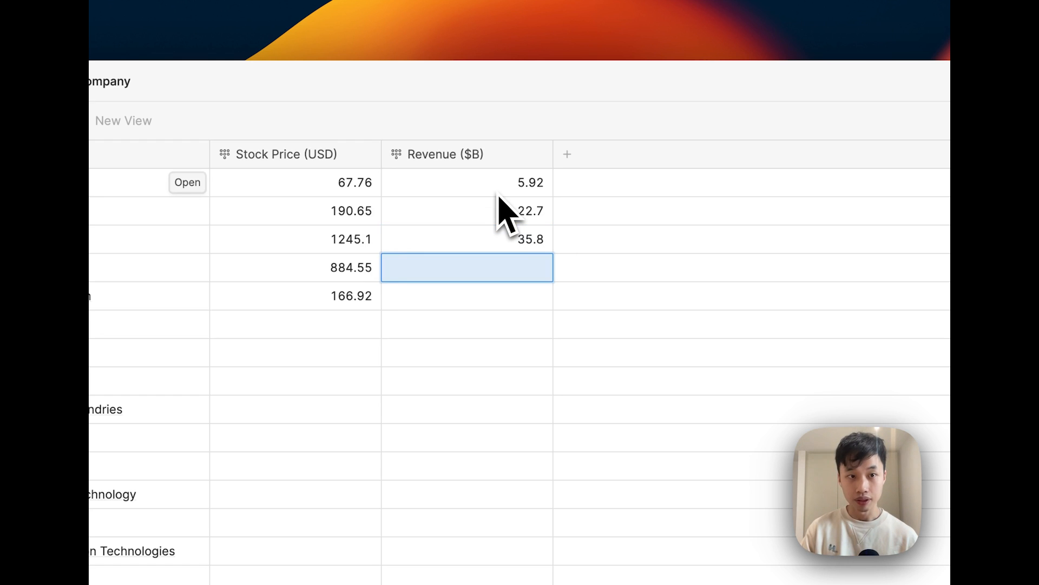
pyautogui.press('Return')
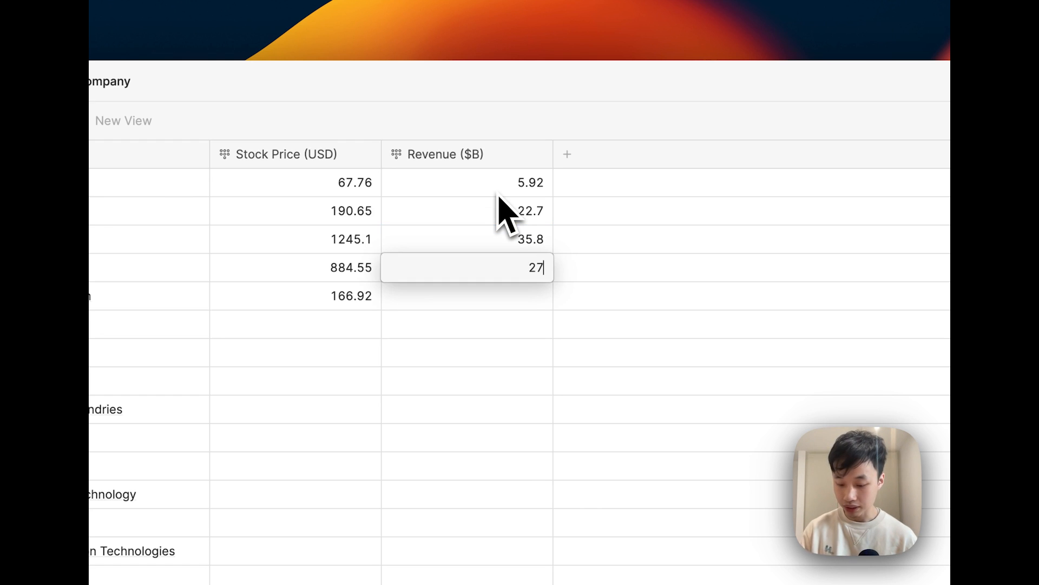
pyautogui.press('Return')
pyautogui.press('Down')
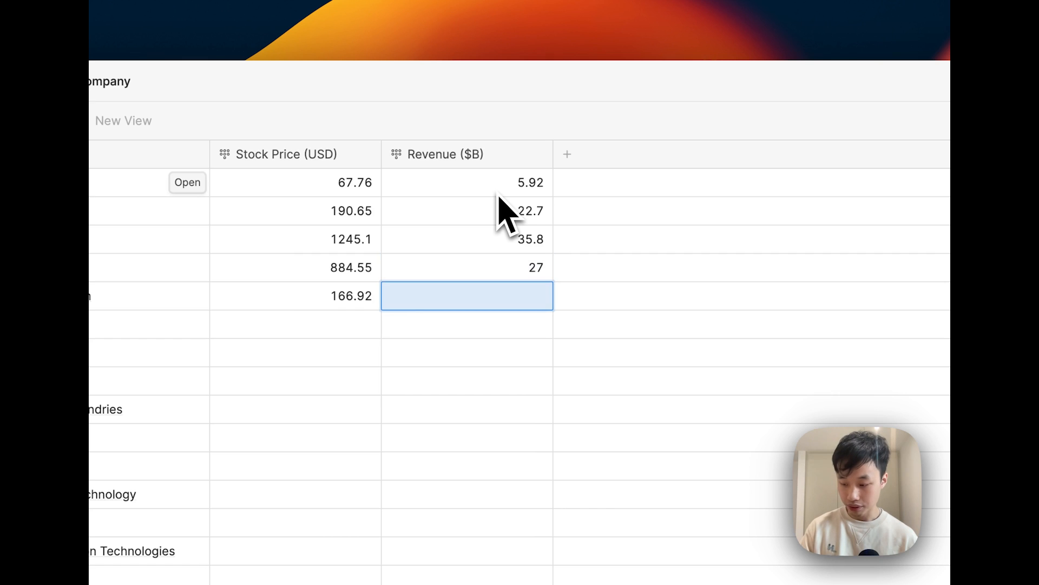
# Step: Enter the revenue 35.82 for Qualcomm
pyautogui.press('Return')
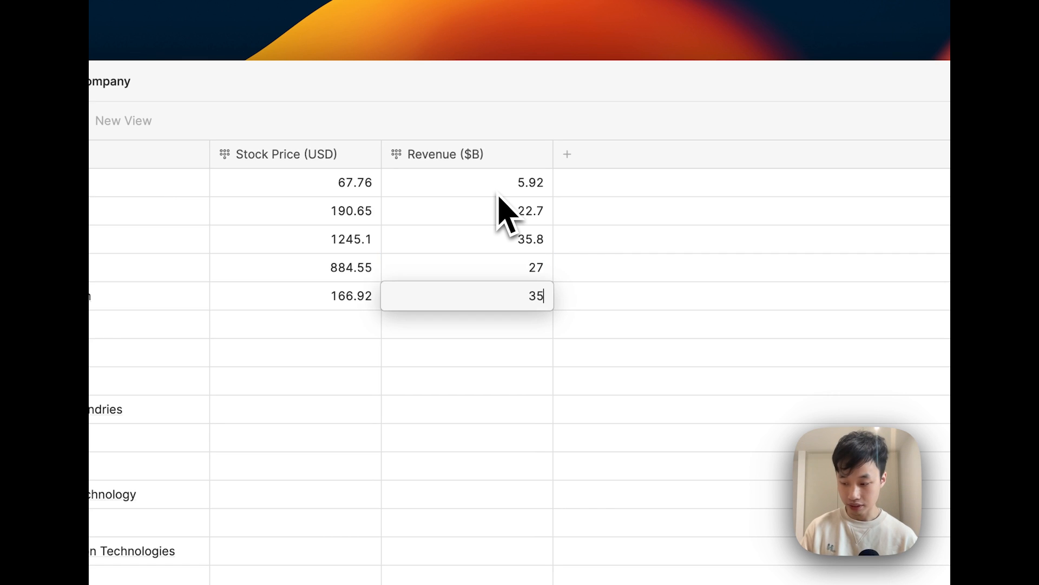
pyautogui.write('35.')
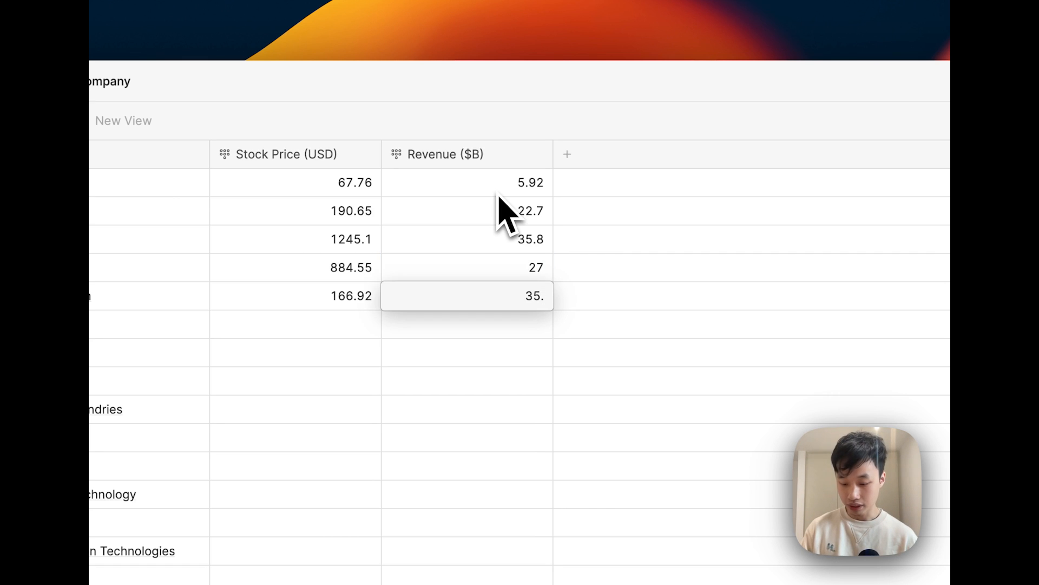
pyautogui.write('82')
pyautogui.press('Return')
pyautogui.click(698, 242)
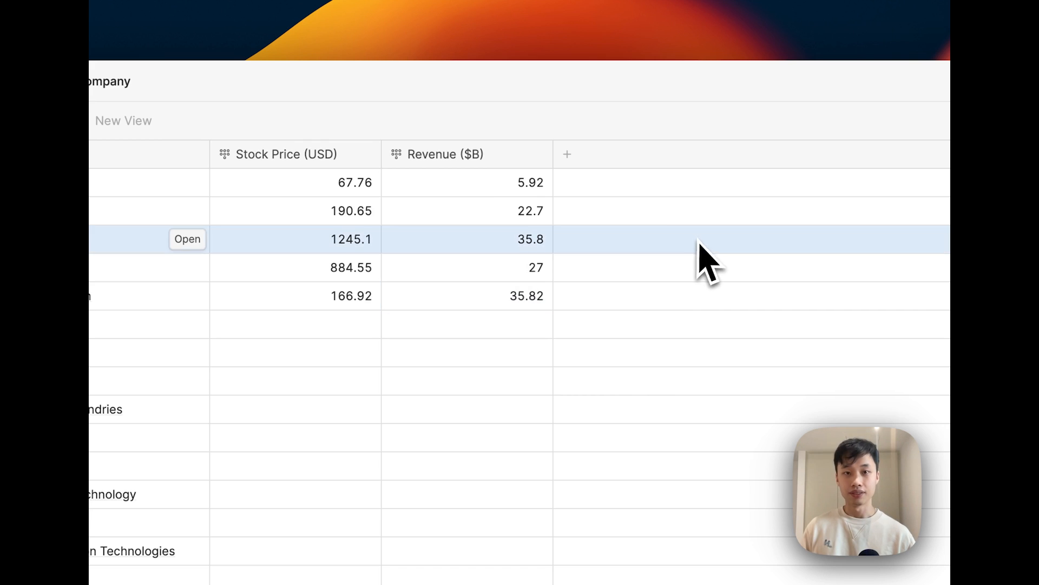
# Step: Create a checkbox property named "Invested" and mark Nvidia and Qualcomm as invested
pyautogui.hscroll(-5, 399, 225)
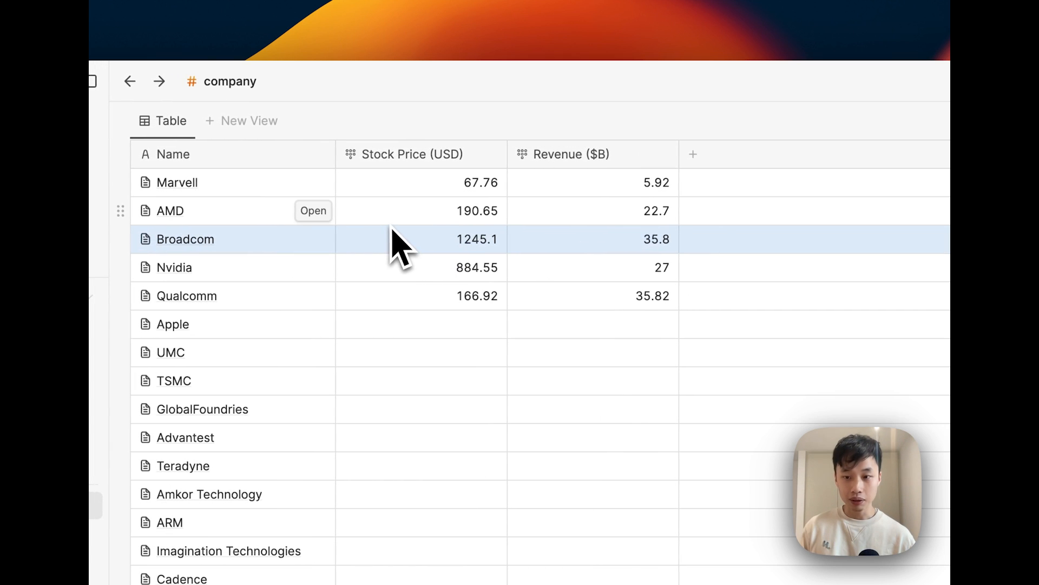
pyautogui.hscroll(5, 622, 203)
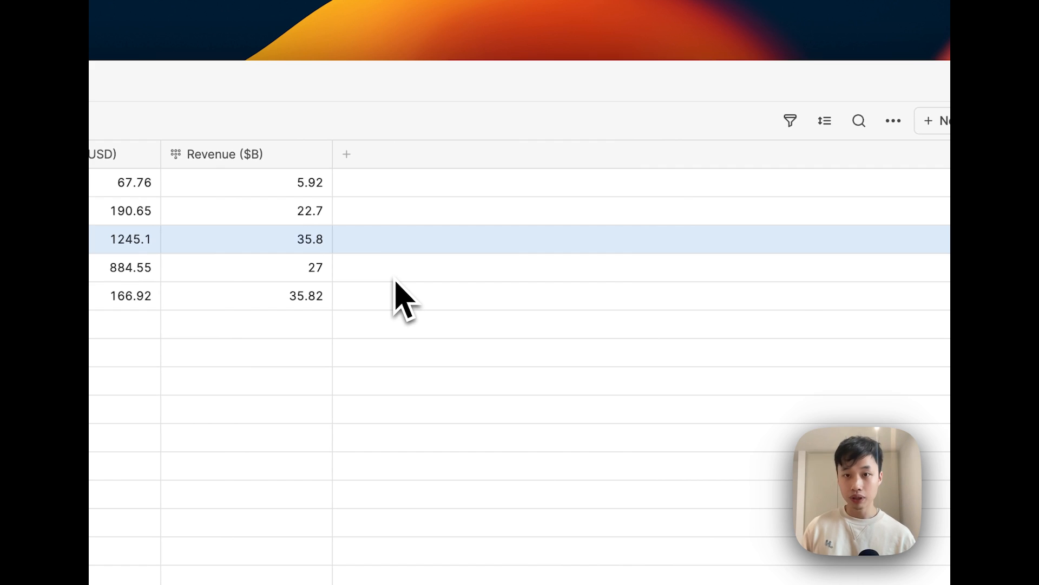
pyautogui.click(347, 154)
pyautogui.moveTo(344, 184)
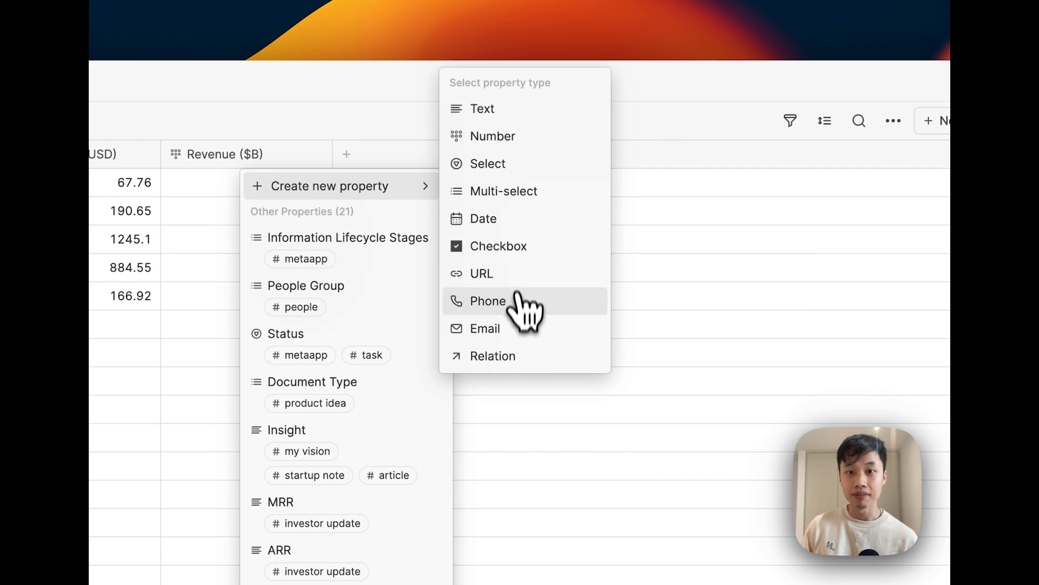
pyautogui.click(489, 248)
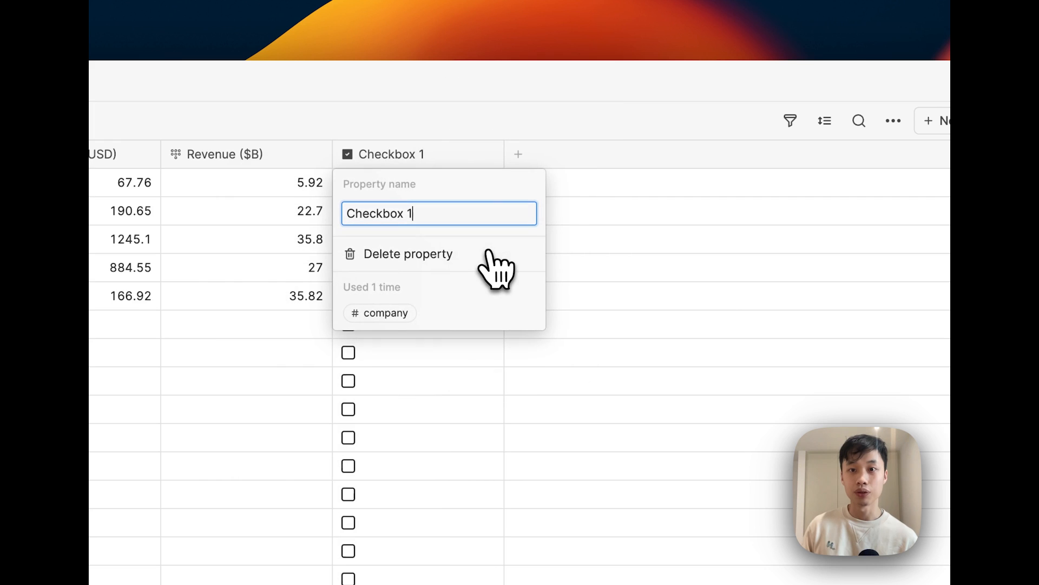
pyautogui.press('super+a')
pyautogui.press('BackSpace')
pyautogui.write('I')
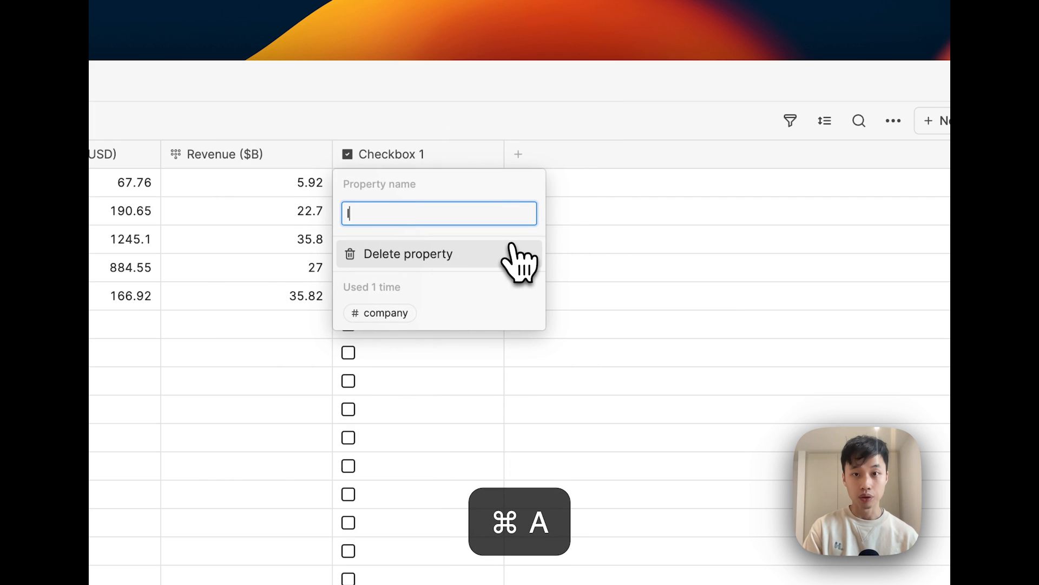
pyautogui.write('N')
pyautogui.press('BackSpace')
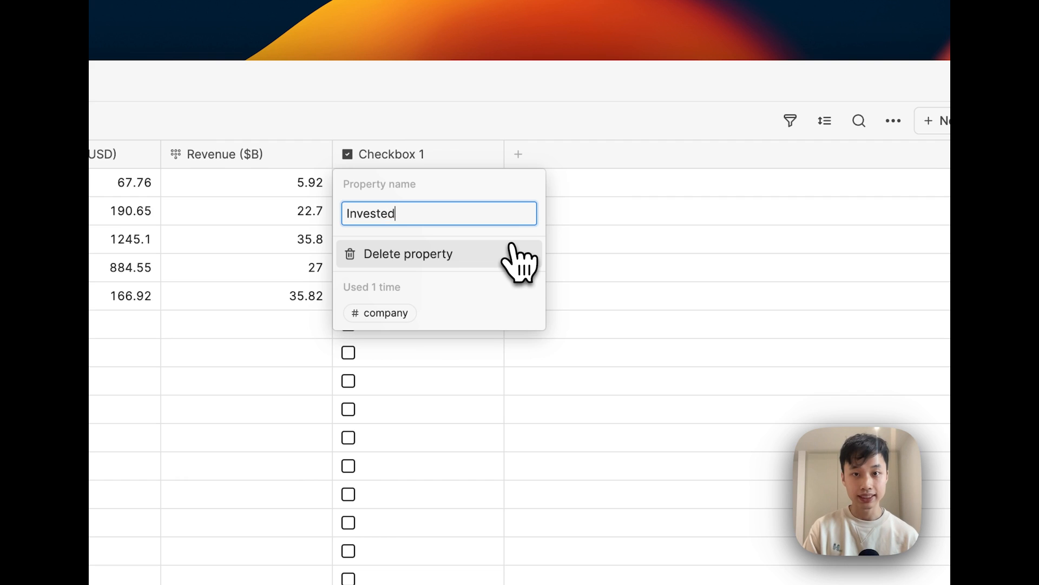
pyautogui.press('Return')
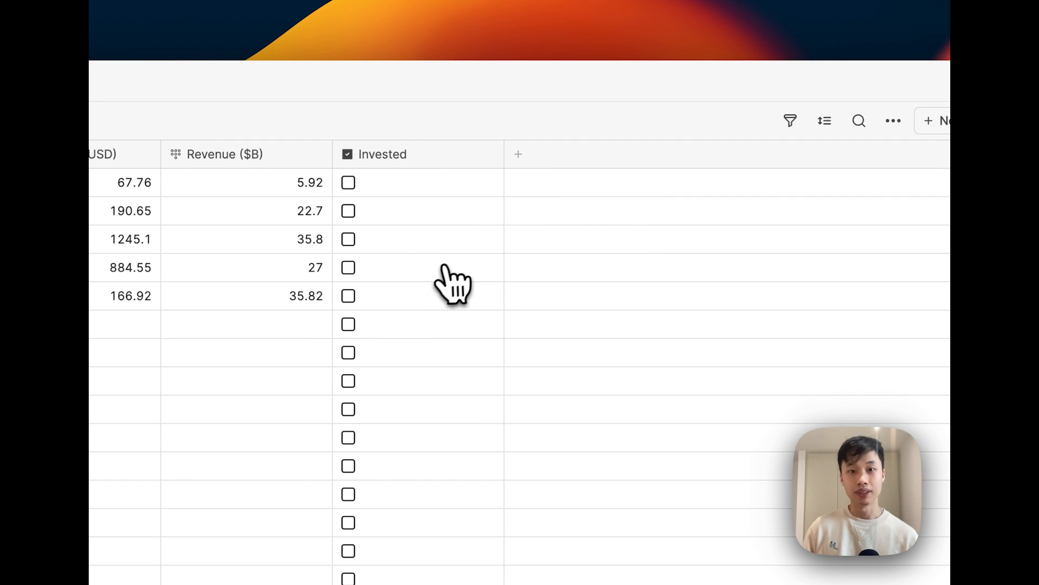
pyautogui.click(431, 276)
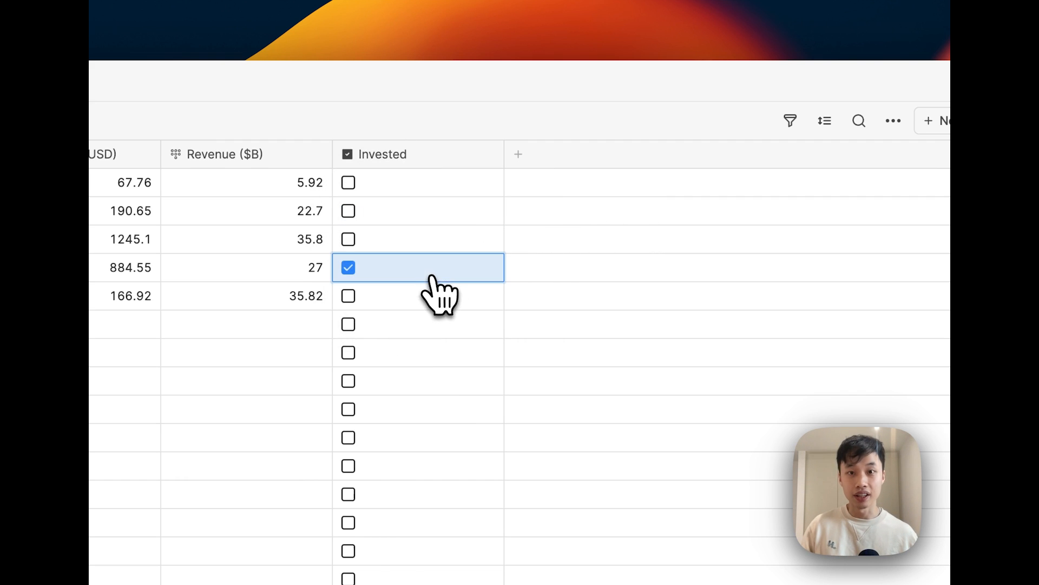
pyautogui.click(425, 297)
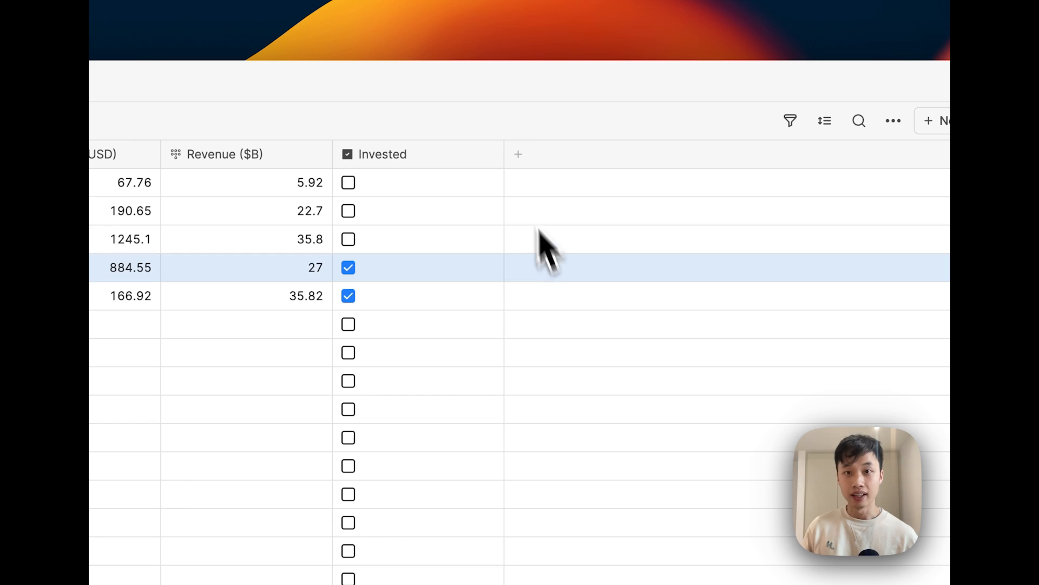
# Step: Create a relation property linking the company table to the "ceo" tag database, keeping the default property name
pyautogui.click(518, 154)
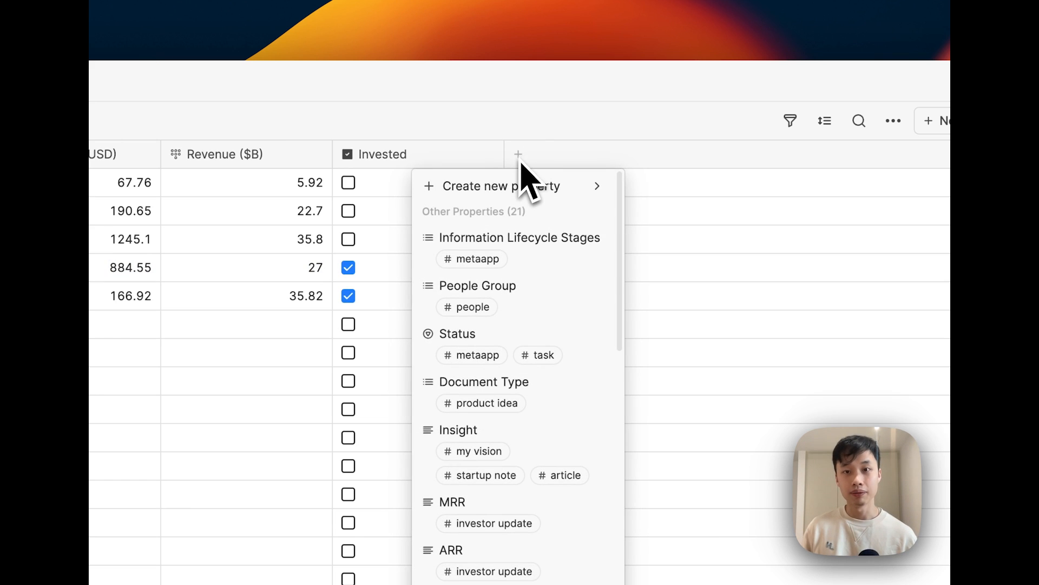
pyautogui.moveTo(520, 185)
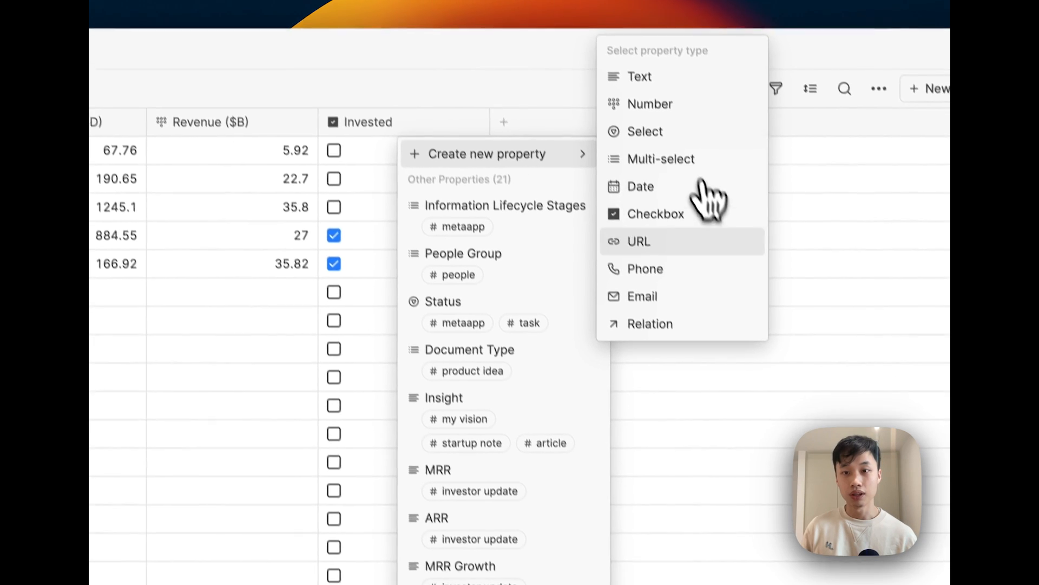
pyautogui.click(679, 313)
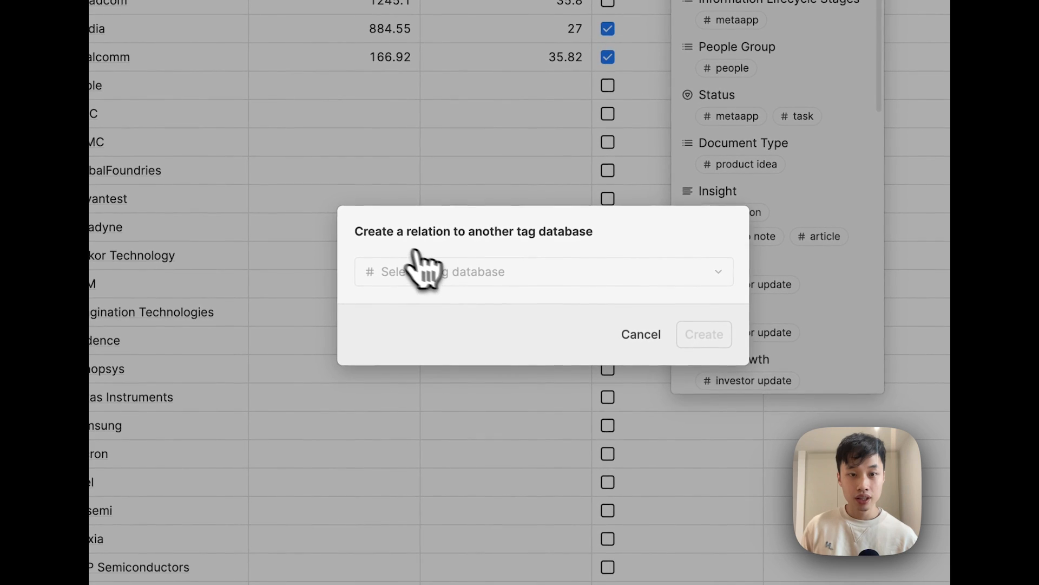
pyautogui.click(517, 273)
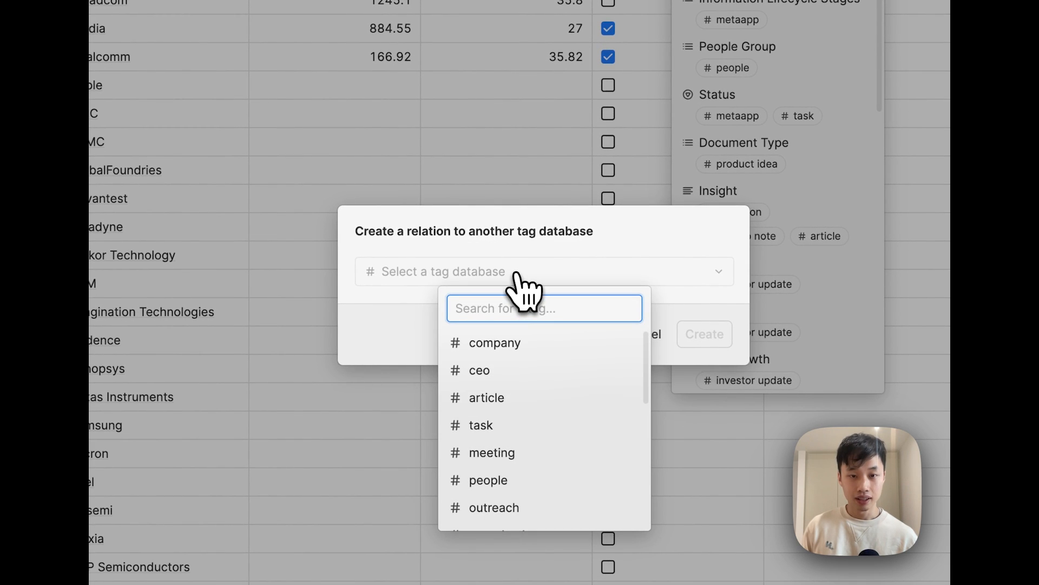
pyautogui.write('ceo')
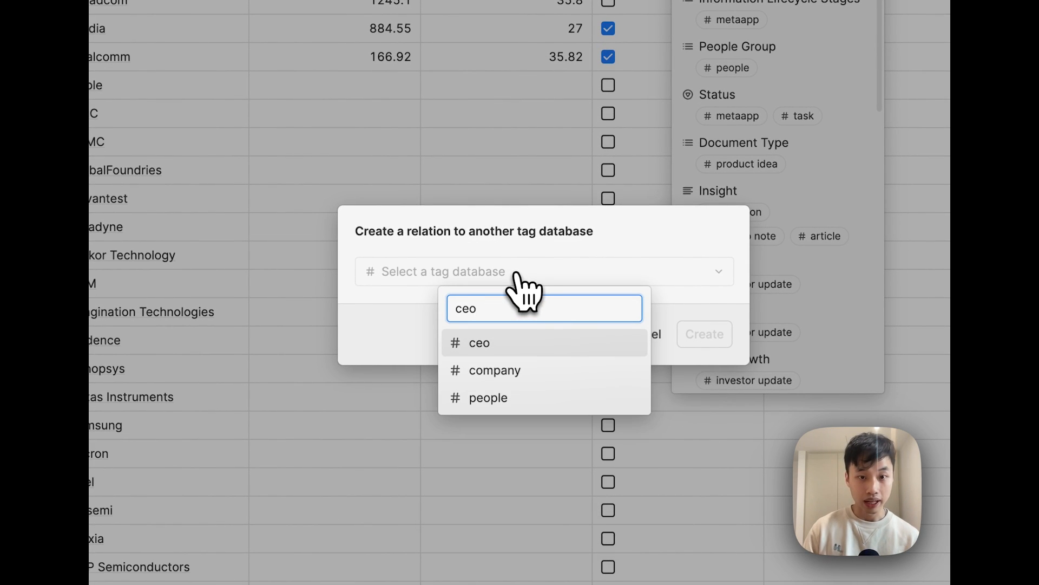
pyautogui.click(482, 348)
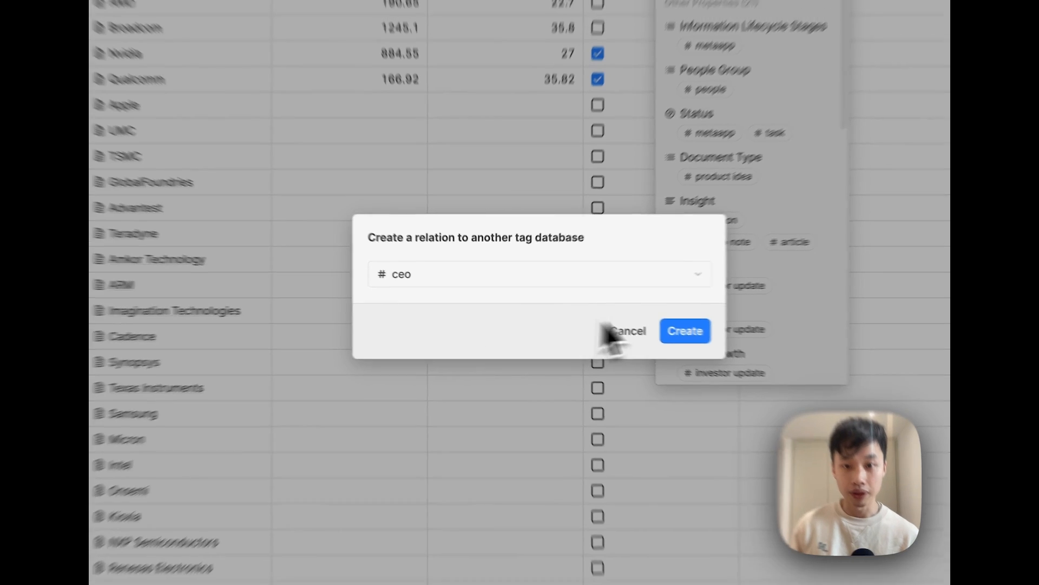
pyautogui.click(600, 316)
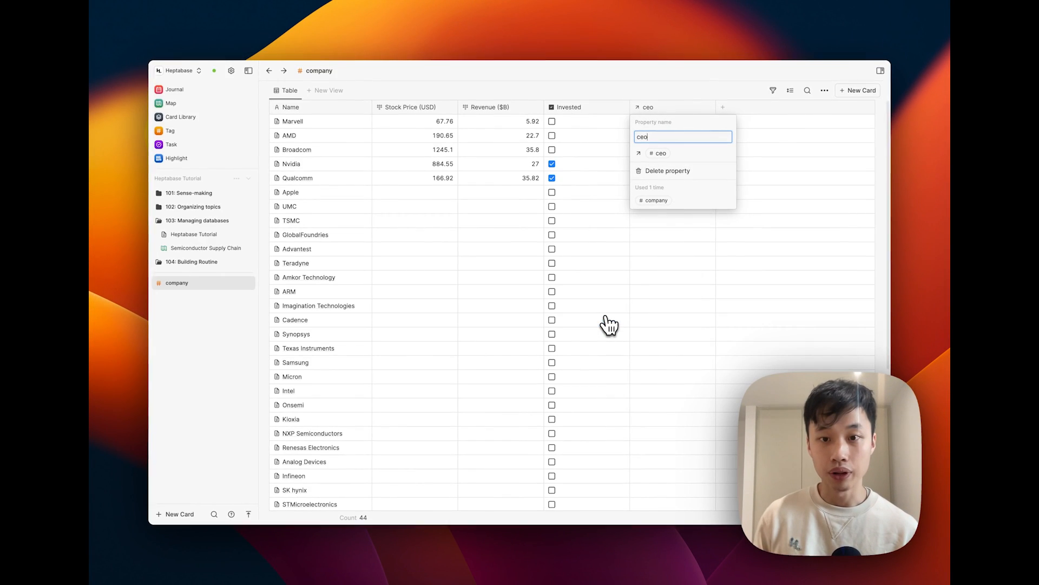
pyautogui.click(709, 280)
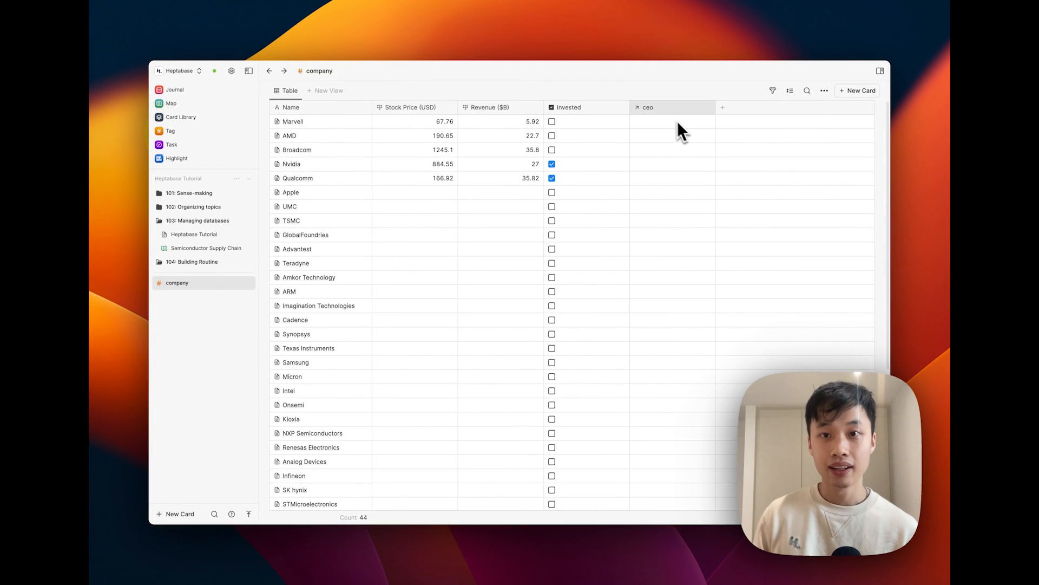
# Step: Review the cards in the "ceo" tag database and return to the "company" database
pyautogui.click(218, 133)
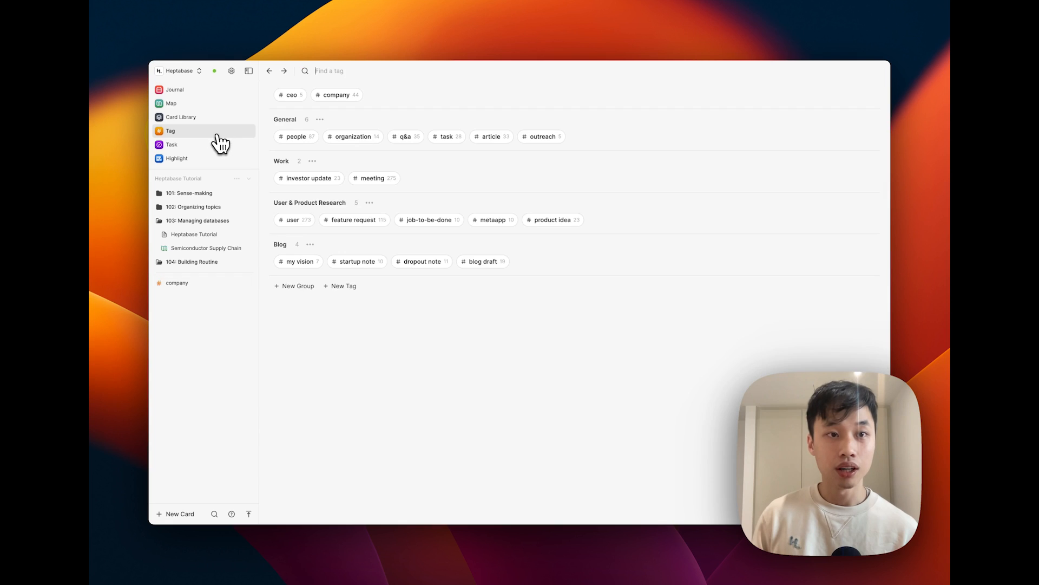
pyautogui.click(429, 135)
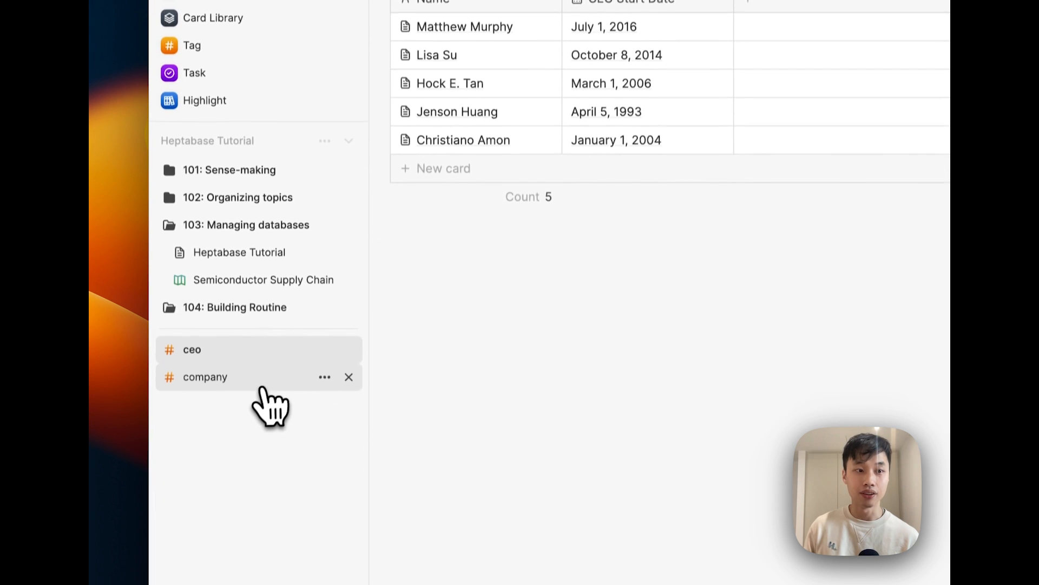
pyautogui.click(254, 517)
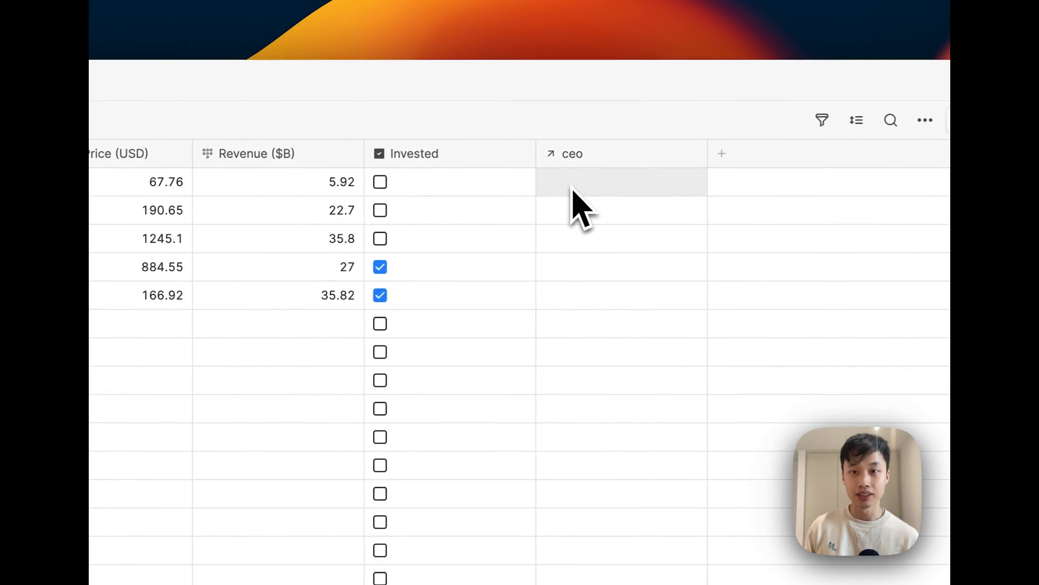
# Step: Link the Matthew Murphy card to Marvell in the ceo relation property
pyautogui.click(938, 122)
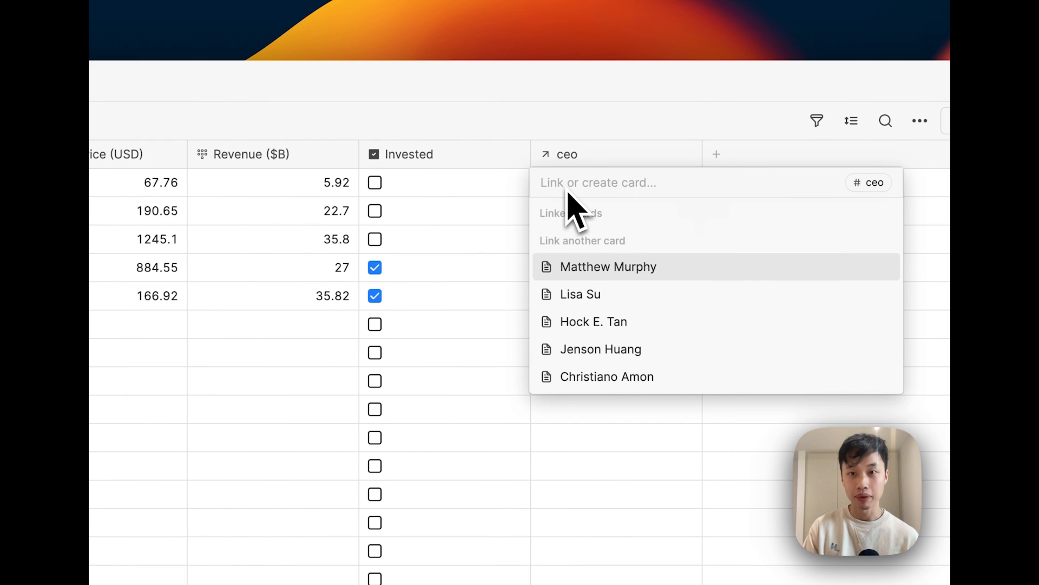
pyautogui.press('Return')
pyautogui.press('Escape')
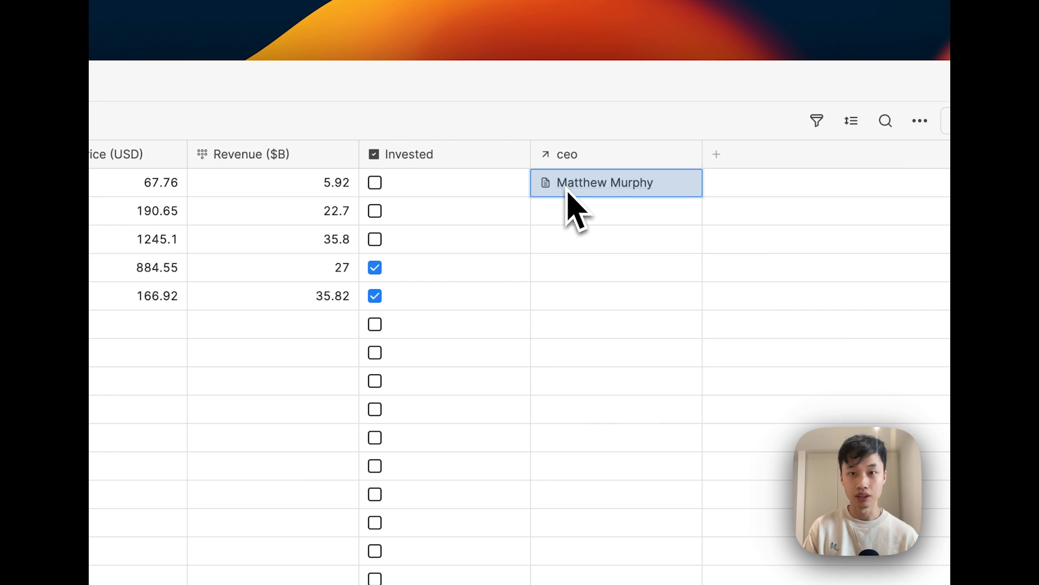
# Step: Link the Lisa Su card to AMD in the ceo relation property
pyautogui.press('Down')
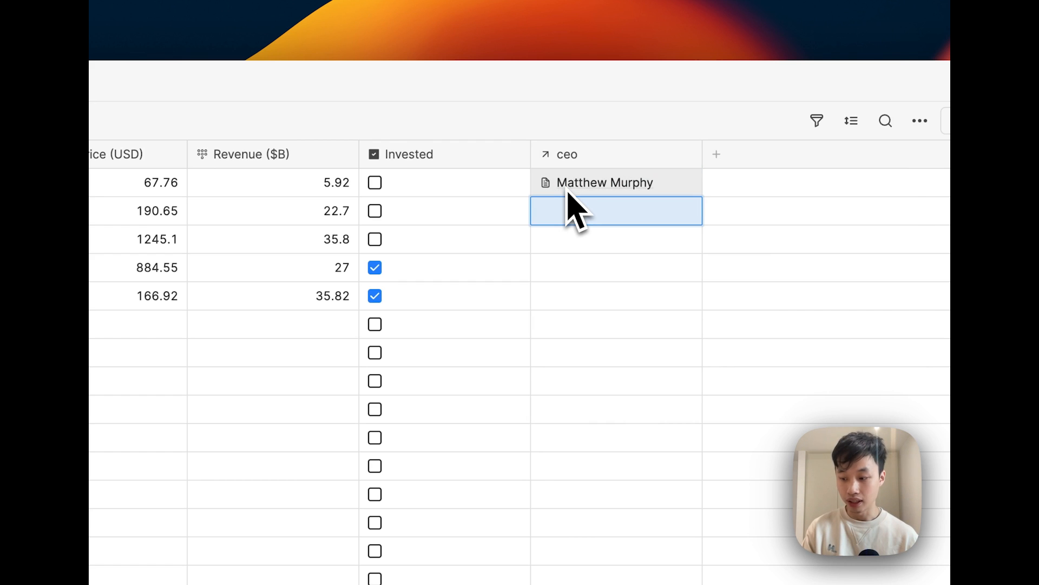
pyautogui.press('Return')
pyautogui.press('Down')
pyautogui.press('Return')
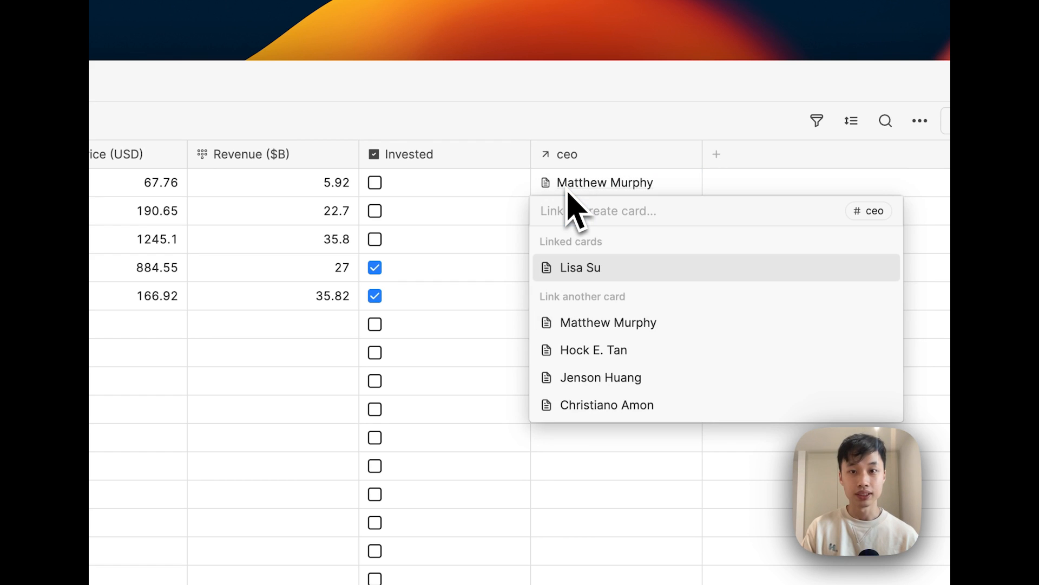
pyautogui.press('Escape')
# Step: Link the Hock E. Tan card to Broadcom in the ceo relation property
pyautogui.press('Down')
pyautogui.press('Return')
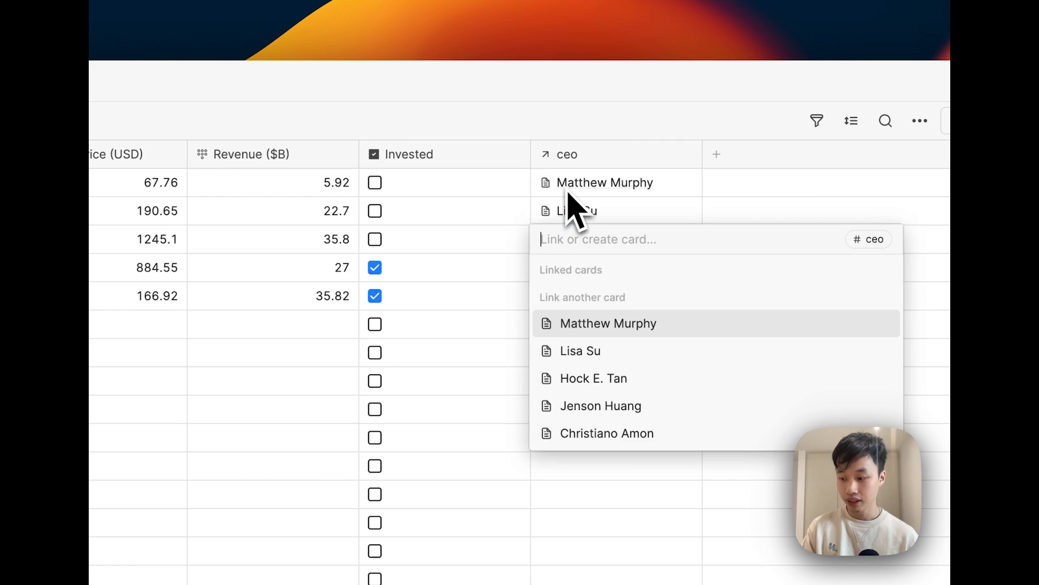
pyautogui.press('Down')
pyautogui.press('Down')
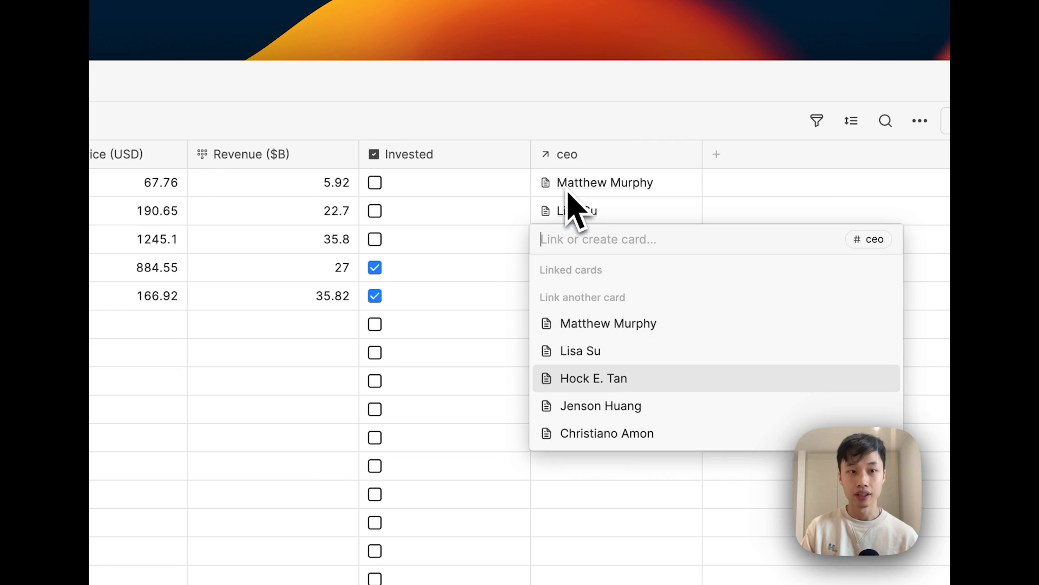
pyautogui.press('Return')
pyautogui.press('Escape')
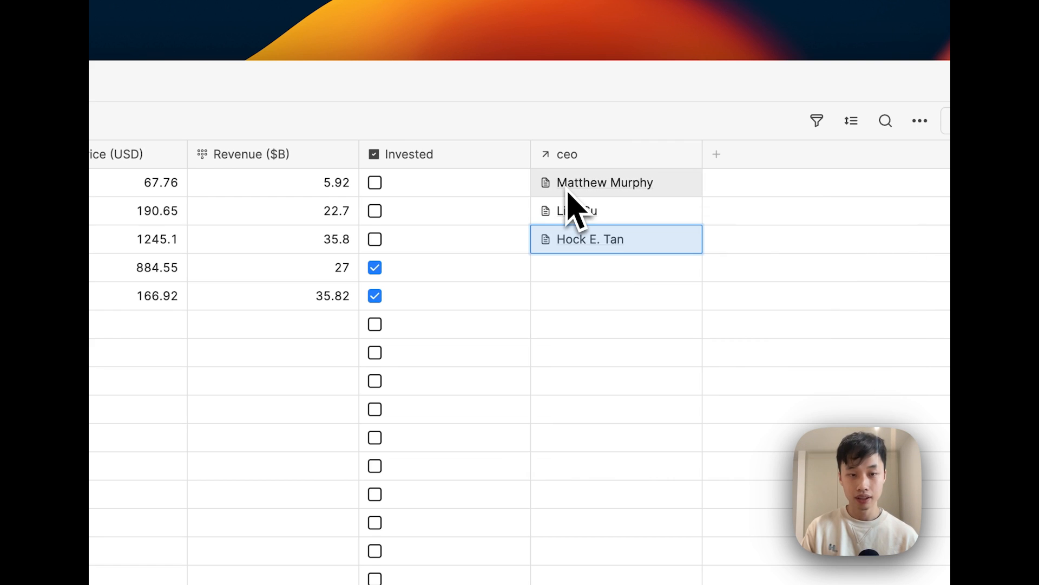
# Step: Link the Jenson Huang card to Nvidia in the ceo relation property
pyautogui.press('Down')
pyautogui.press('Return')
pyautogui.press('Down')
pyautogui.press('Down')
pyautogui.press('Down')
pyautogui.press('Return')
pyautogui.press('Escape')
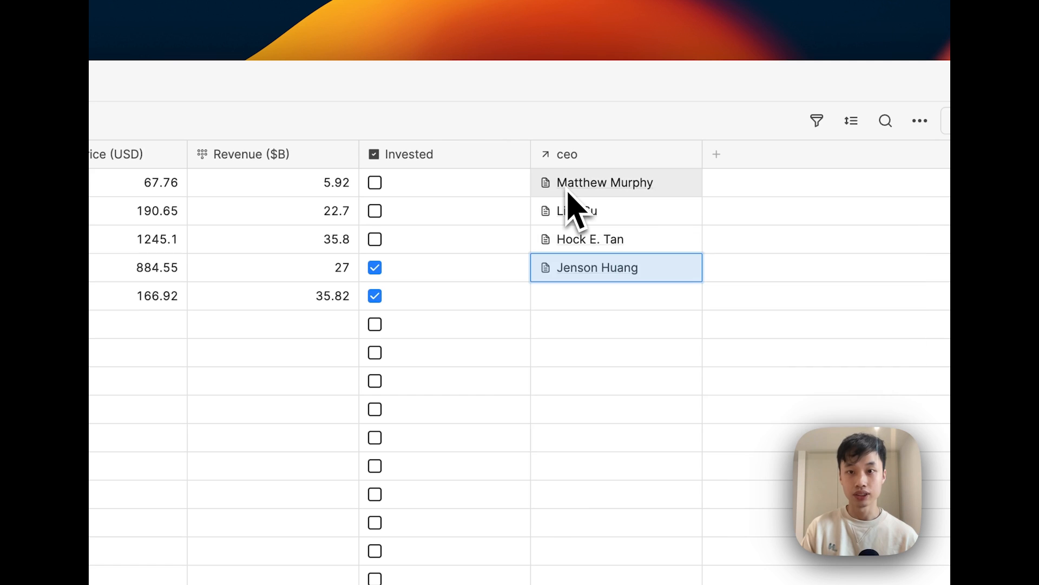
# Step: Link the Christiano Amon card to Qualcomm in the ceo relation property
pyautogui.press('Down')
pyautogui.press('Return')
pyautogui.press('Down')
pyautogui.press('Down')
pyautogui.press('Down')
pyautogui.press('Down')
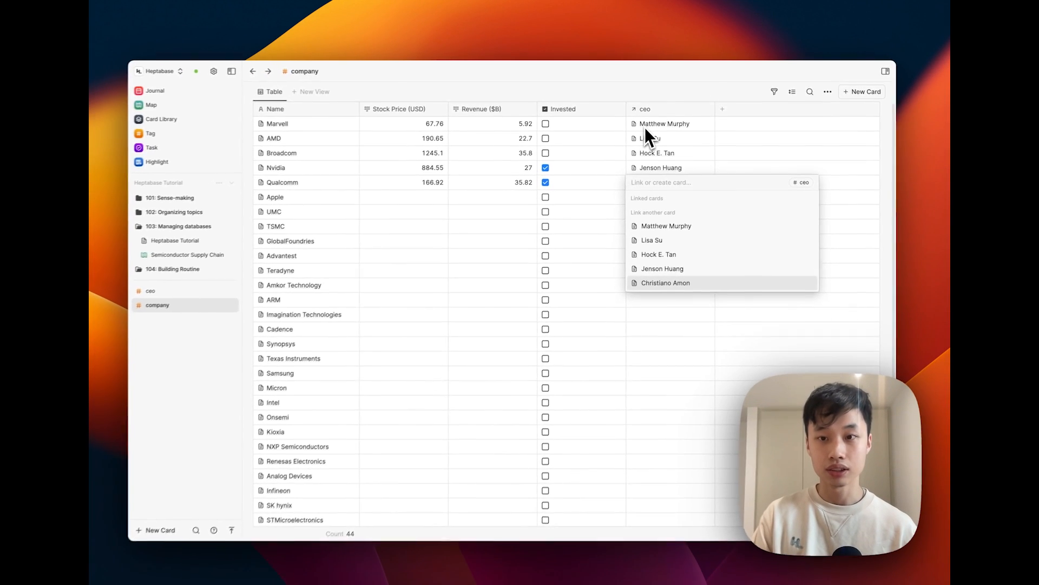
pyautogui.press('Return')
pyautogui.press('Escape')
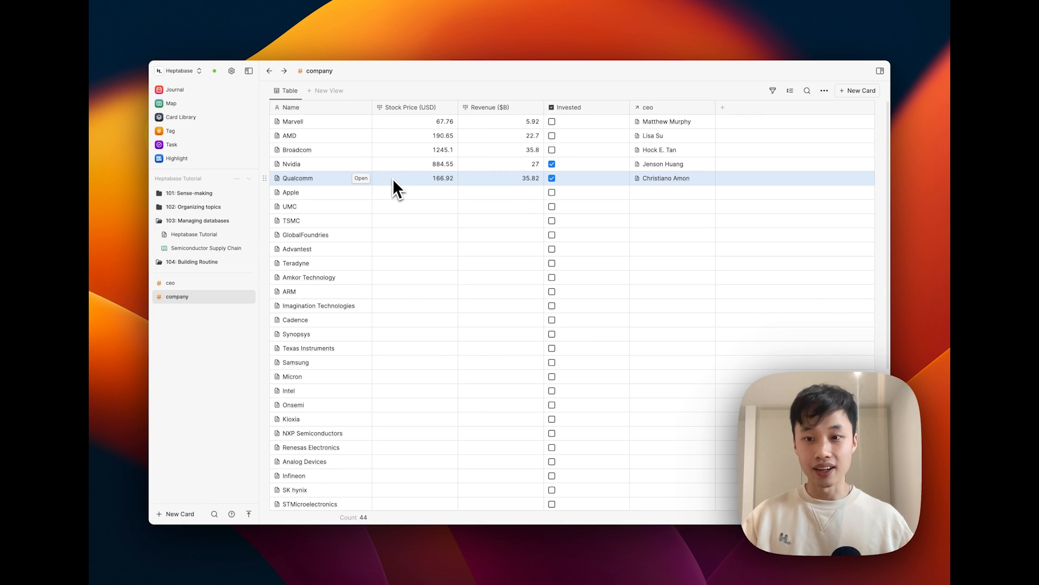
# Step: Open the Jenson Huang card from the Nvidia row to check its backlinks, and return to the company table
pyautogui.click(664, 168)
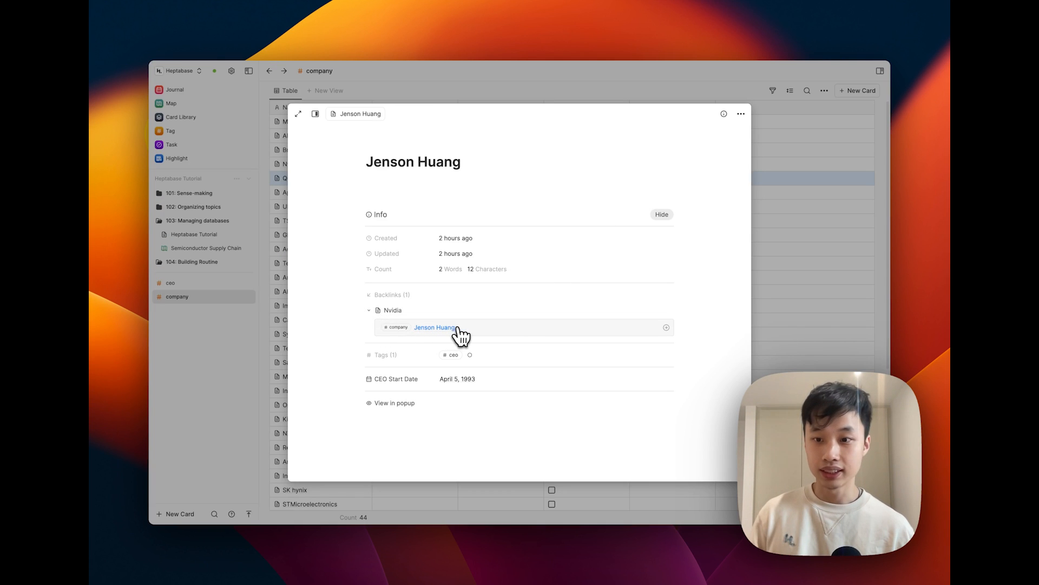
pyautogui.click(826, 263)
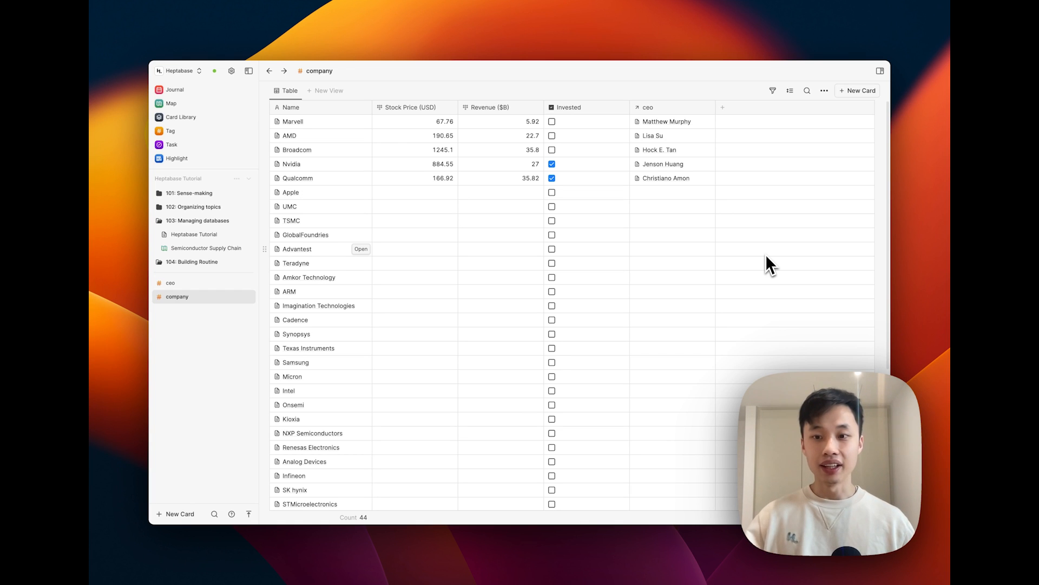
# Step: Add the existing text property "Insight" to the company table, keeping its name
pyautogui.click(723, 107)
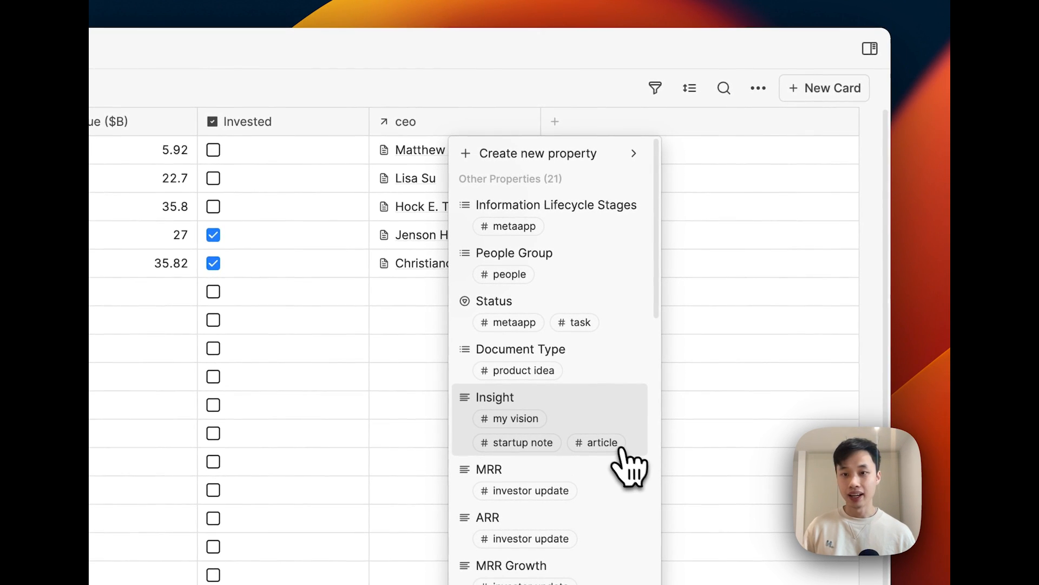
pyautogui.click(579, 415)
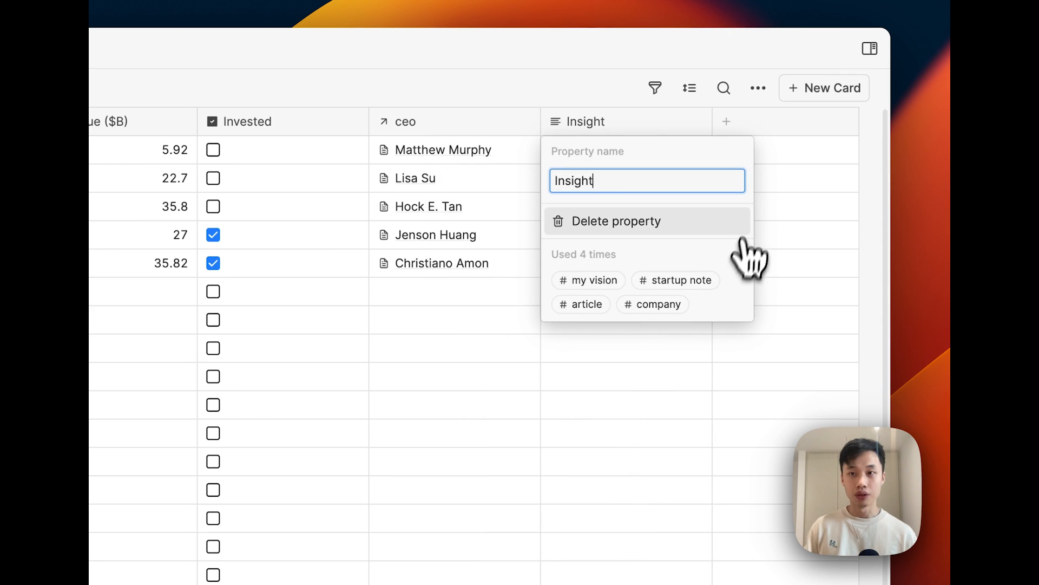
pyautogui.click(794, 203)
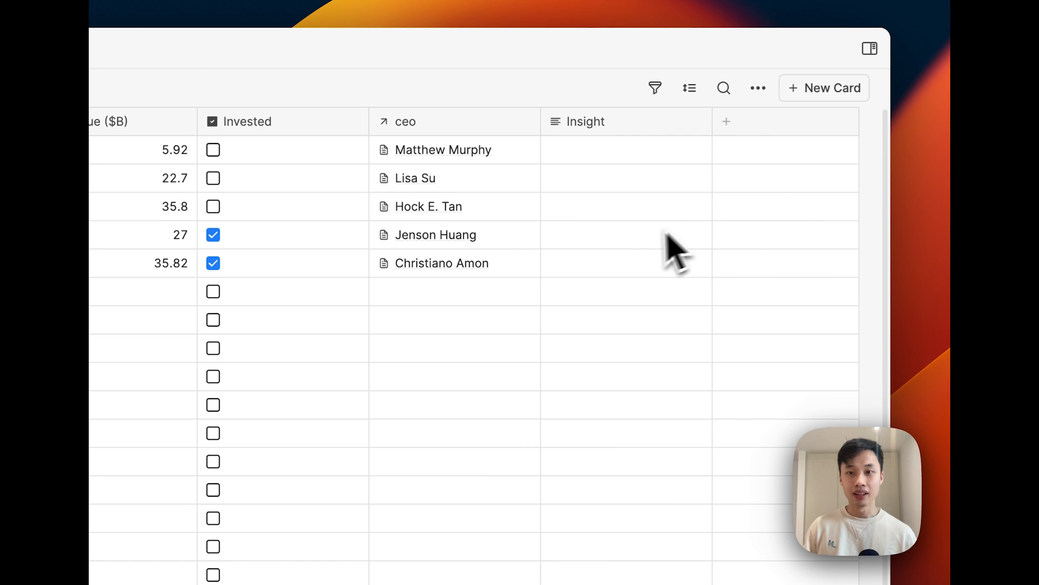
# Step: Enter "They sell a lot of GPUs, which is important to AI revolution." as the Insight for Nvidia
pyautogui.click(594, 240)
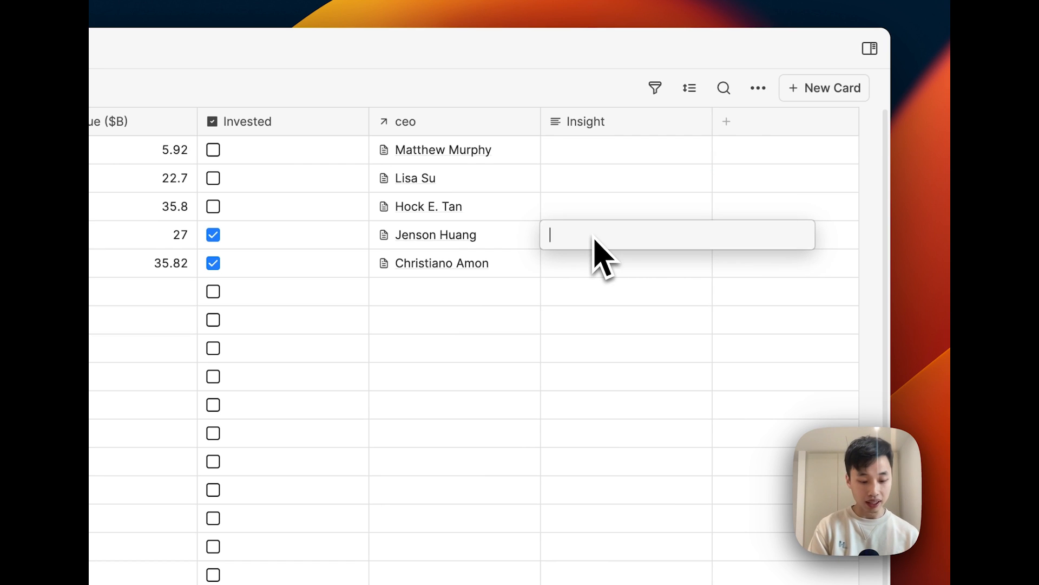
pyautogui.write('They sell')
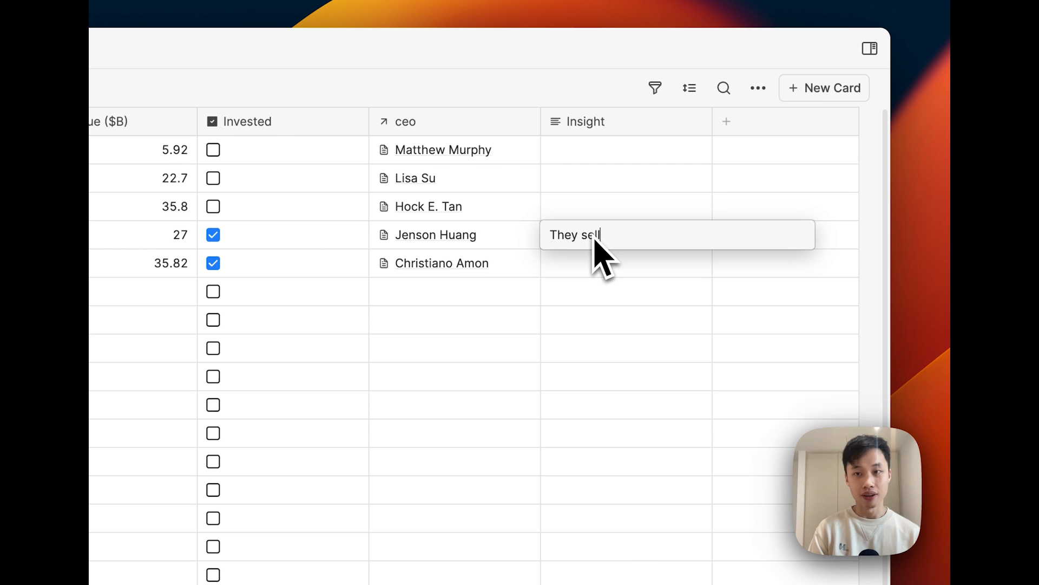
pyautogui.write(' a lot of GP')
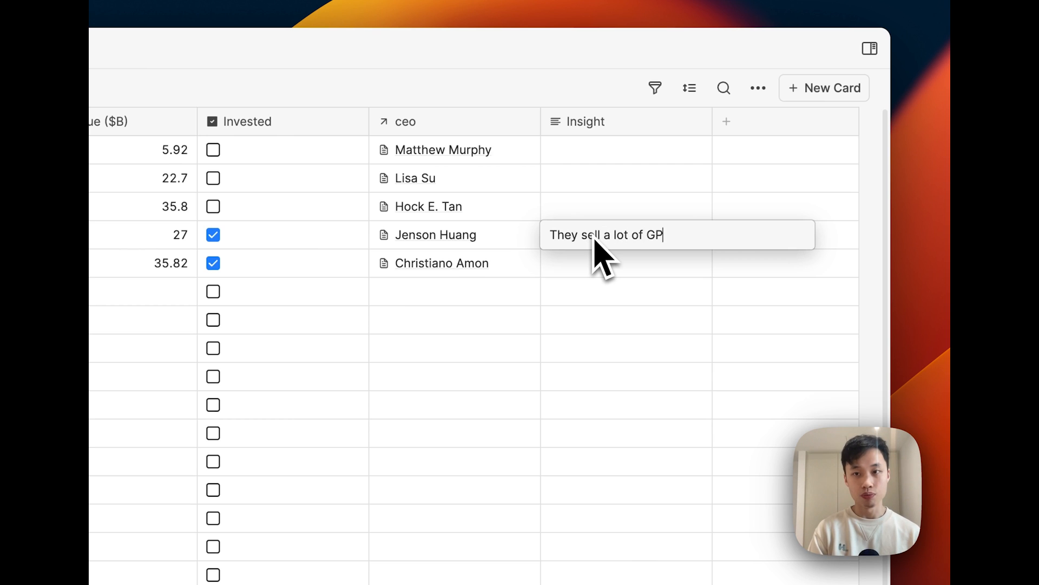
pyautogui.write('Us, which is')
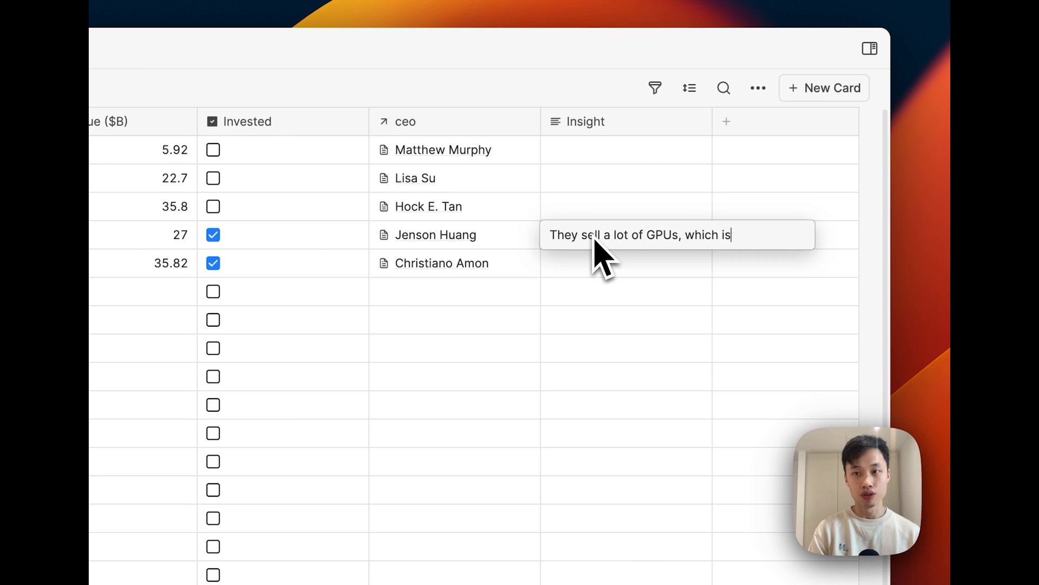
pyautogui.write(' important')
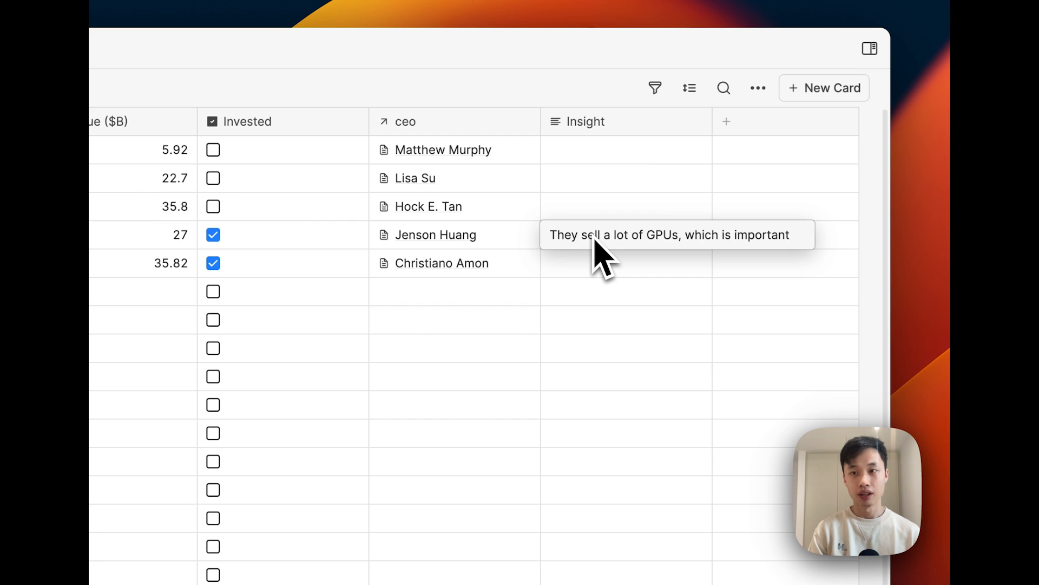
pyautogui.write(' to')
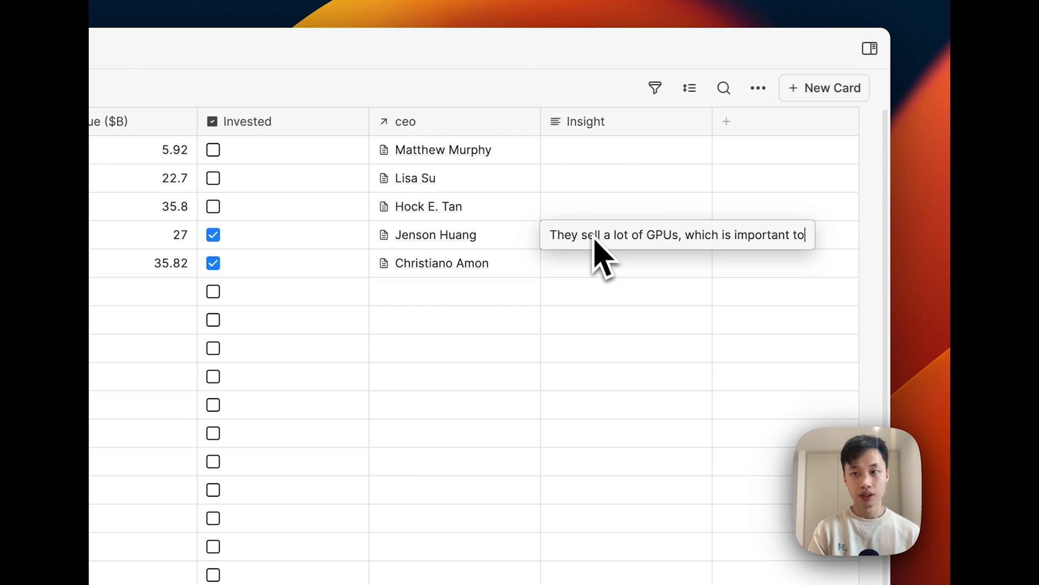
pyautogui.write(' AI revol')
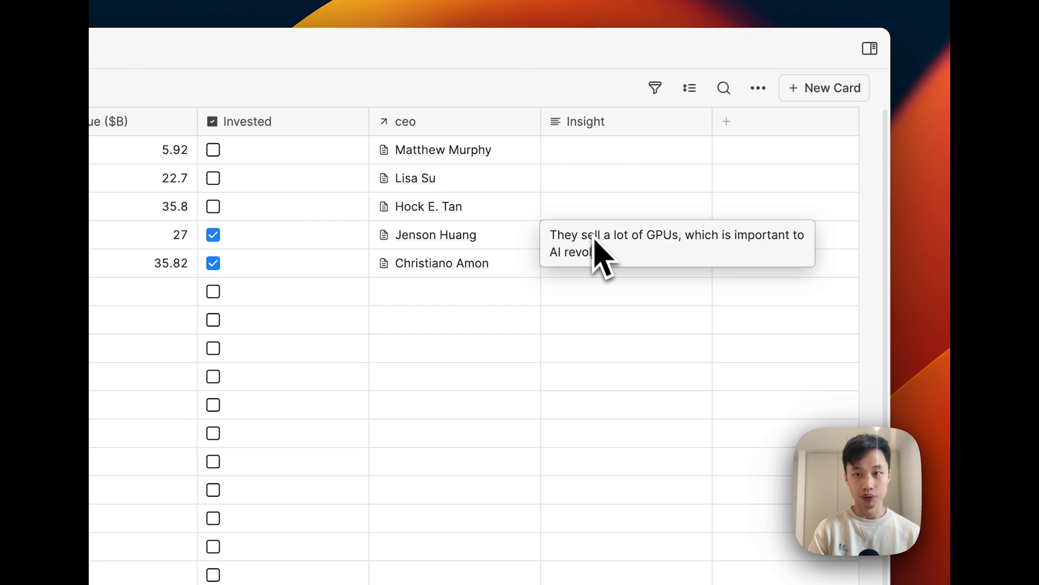
pyautogui.write('ution.')
pyautogui.press('Escape')
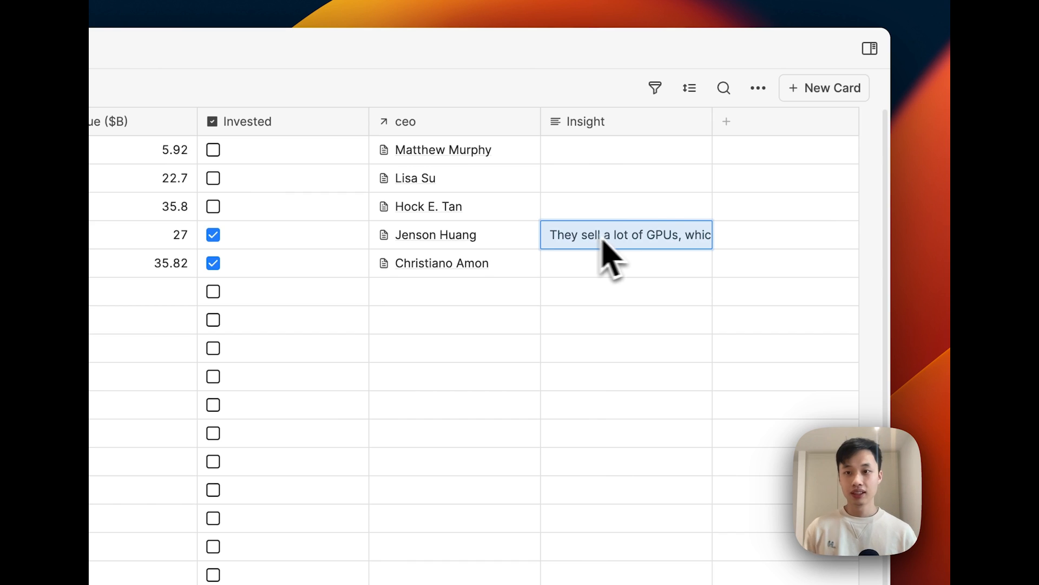
# Step: Turn on cell wrapping for the table and widen the Insight column so the text fits on two lines
pyautogui.click(758, 90)
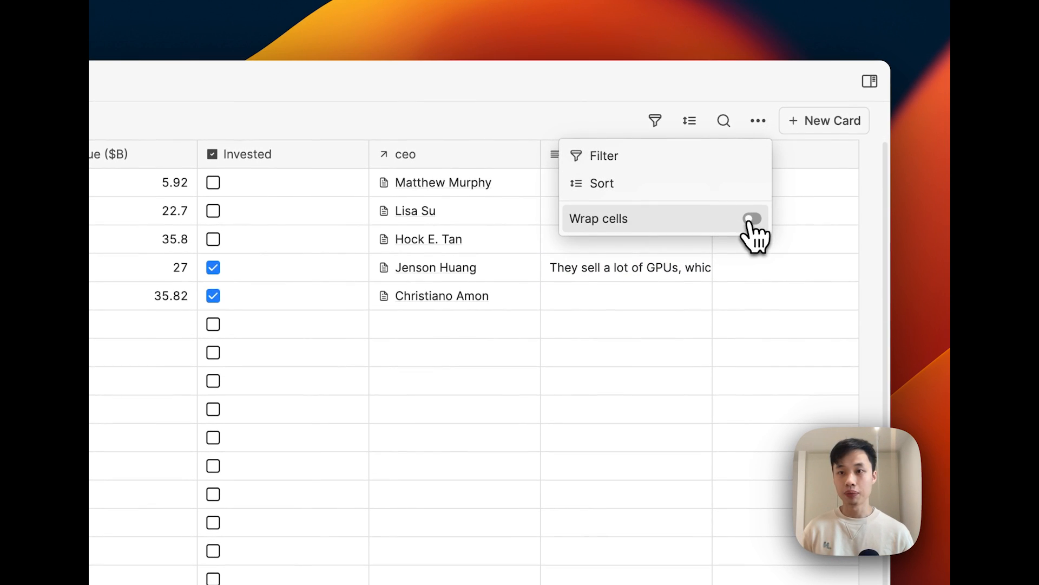
pyautogui.click(752, 188)
pyautogui.click(765, 263)
pyautogui.moveTo(712, 163); pyautogui.dragTo(786, 163)
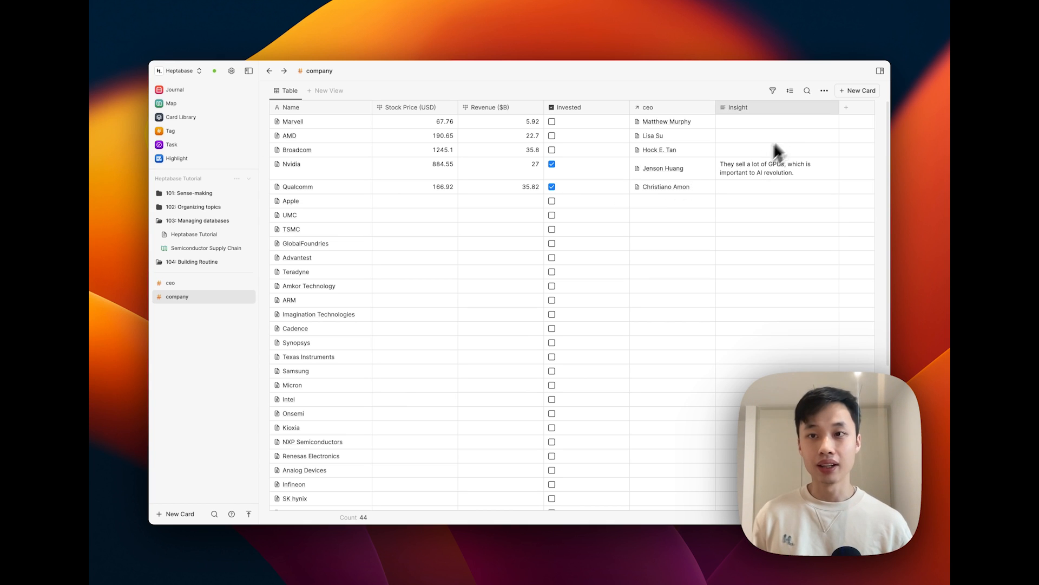
# Step: Sort the company table by Revenue ($B) in ascending order
pyautogui.click(791, 91)
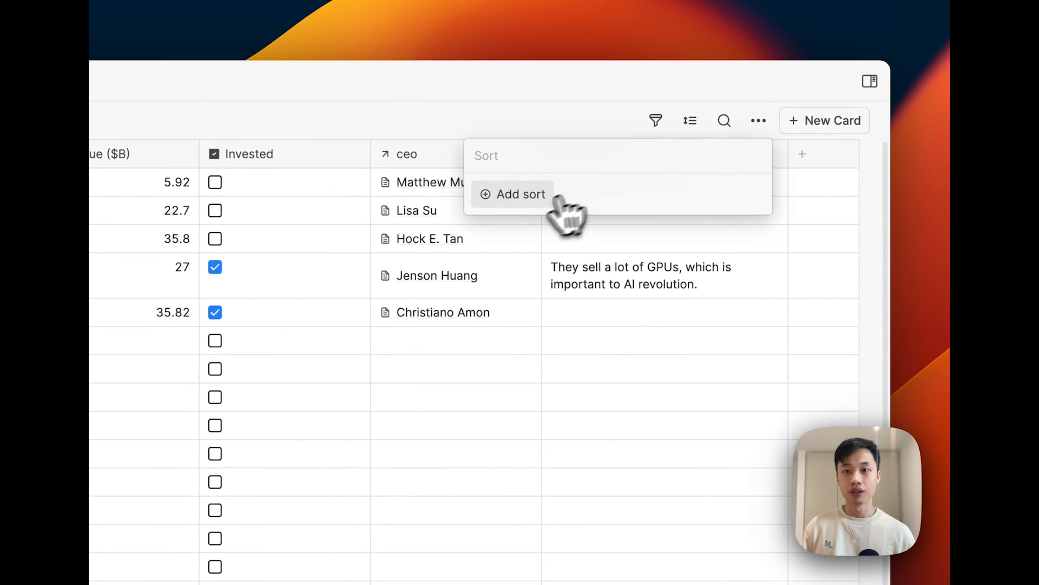
pyautogui.click(544, 191)
pyautogui.click(536, 203)
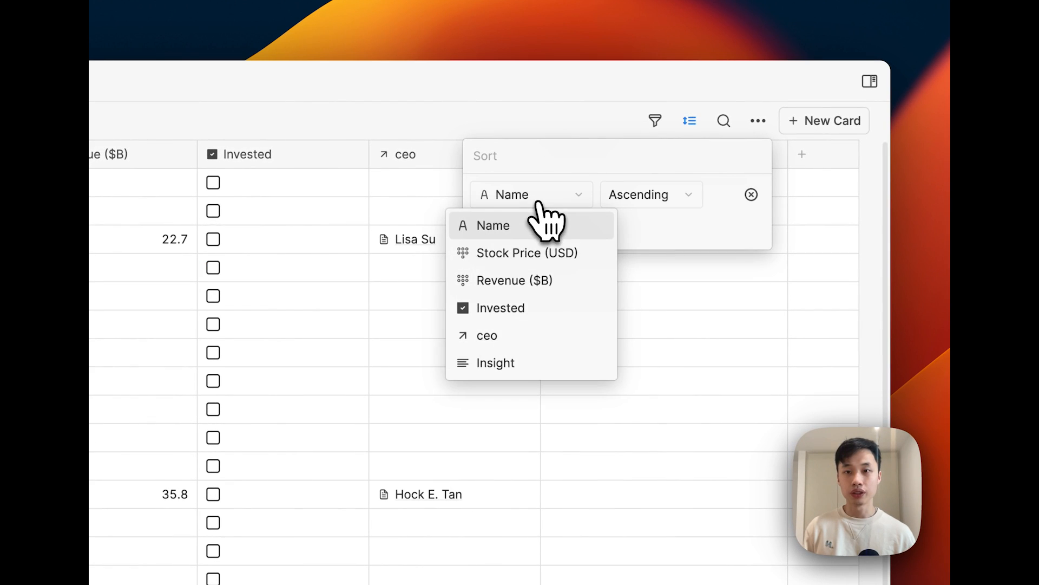
pyautogui.click(534, 277)
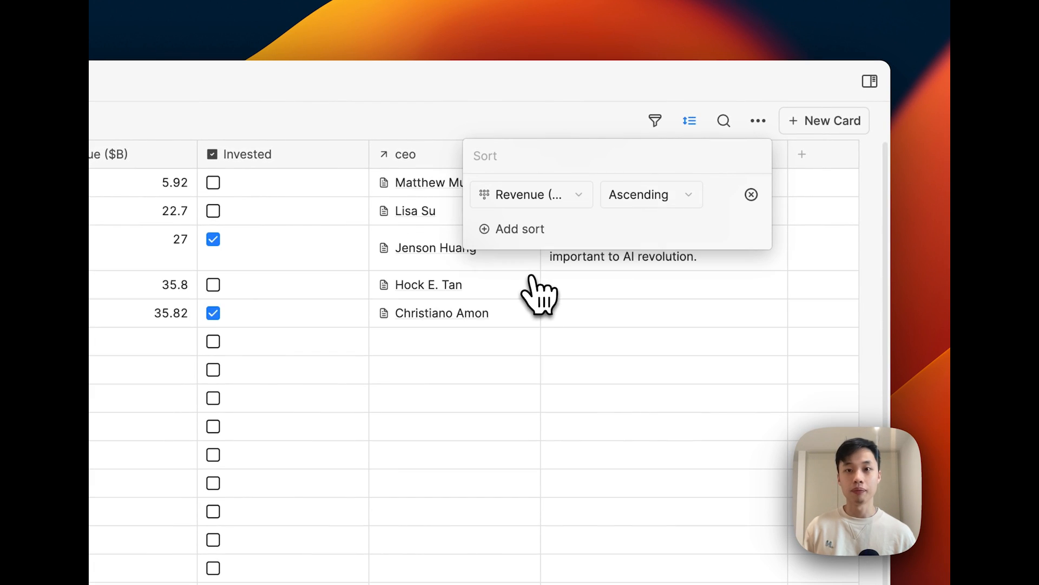
pyautogui.click(574, 310)
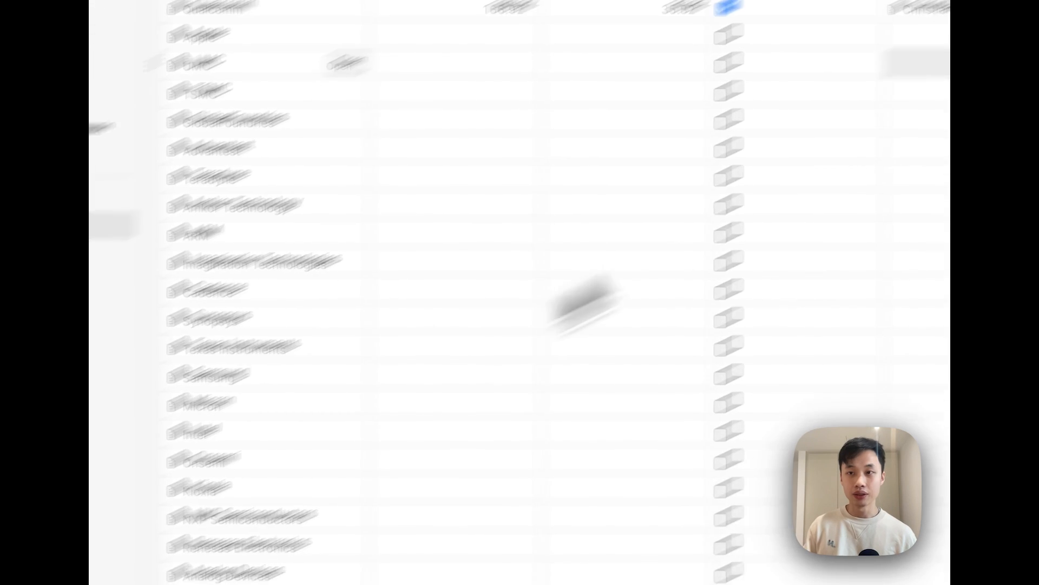
# Step: Create a new select property named "Research Status" in the company table
pyautogui.click(811, 149)
pyautogui.moveTo(805, 191)
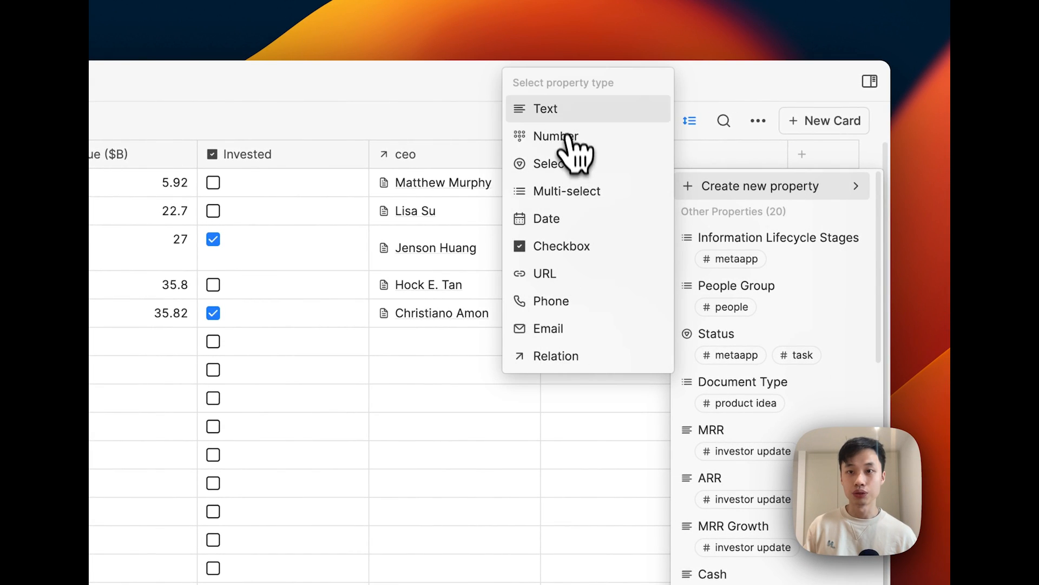
pyautogui.click(564, 164)
pyautogui.press('super+a')
pyautogui.write('R')
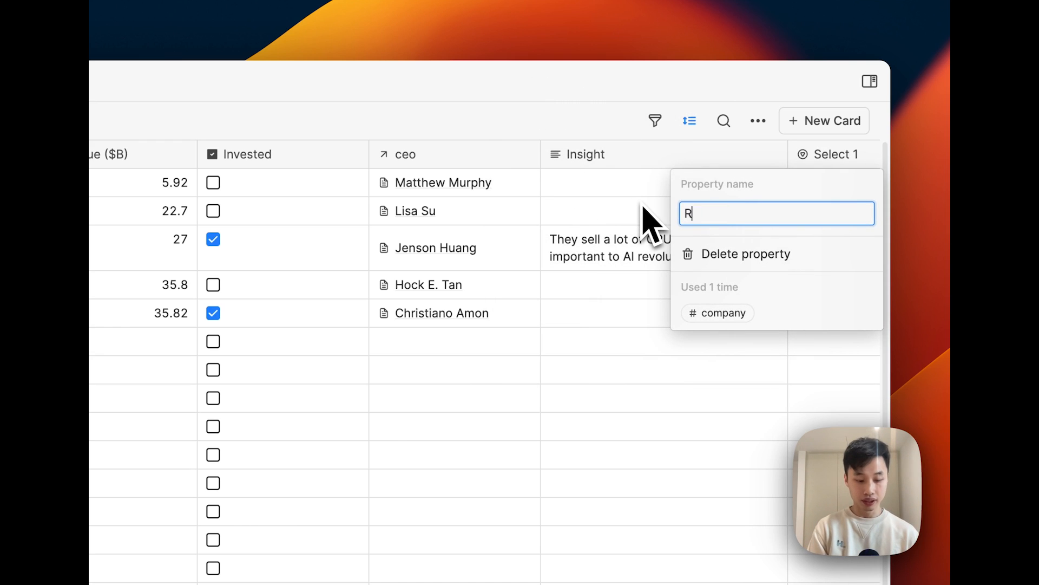
pyautogui.write('esearched S')
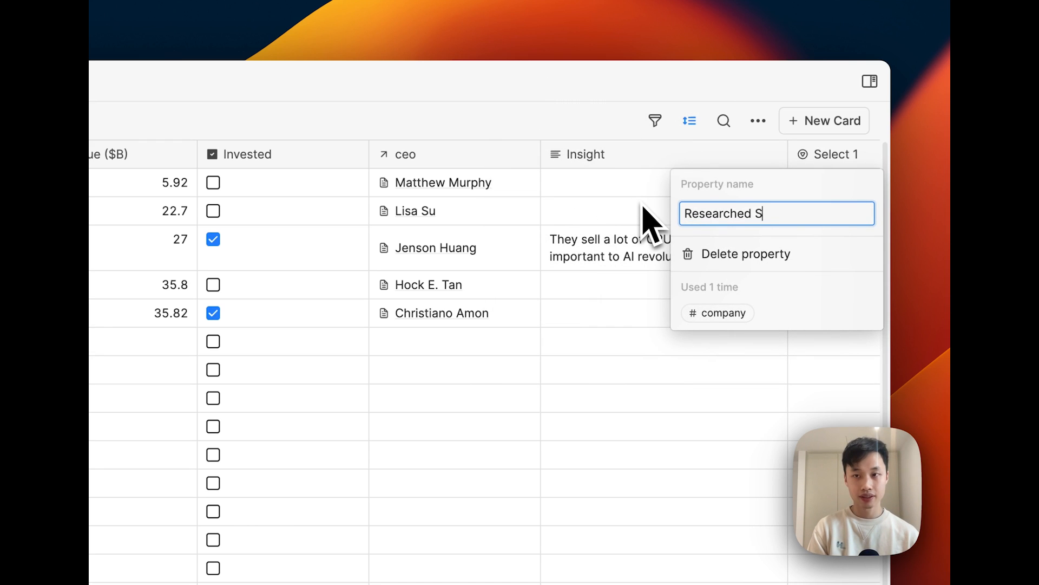
pyautogui.write('tartus')
pyautogui.press('Left')
pyautogui.press('Left')
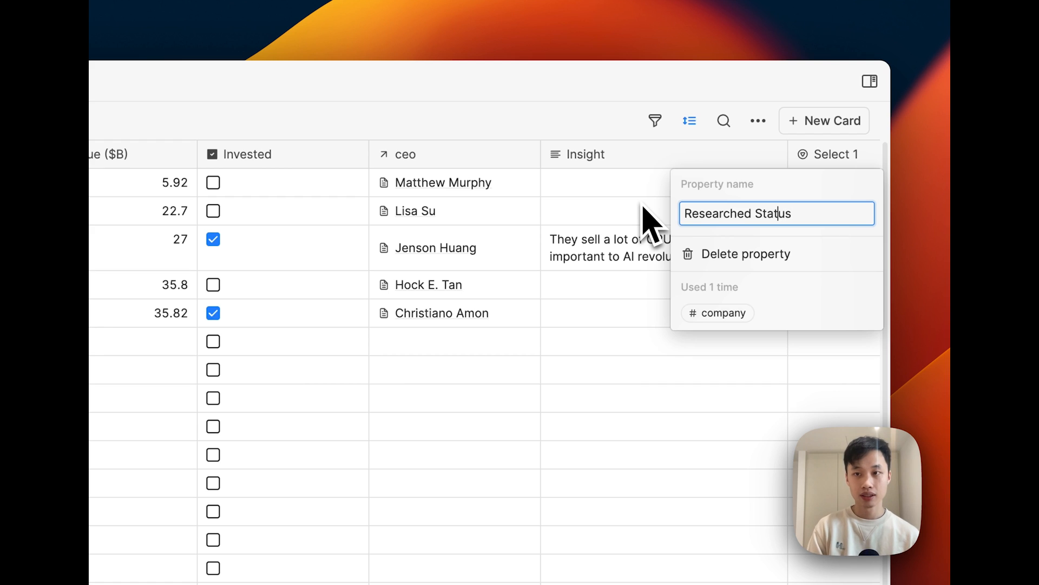
pyautogui.press('BackSpace')
pyautogui.press('BackSpace')
pyautogui.press('Return')
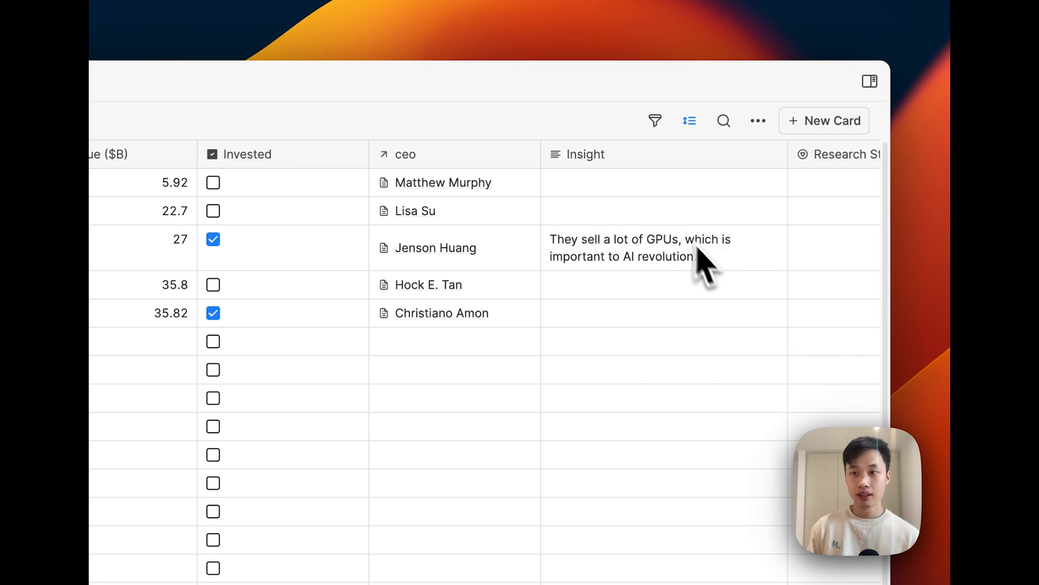
# Step: Create the "Researched" option in Research Status and assign it to Marvell and AMD
pyautogui.hscroll(3, 703, 270)
pyautogui.click(730, 194)
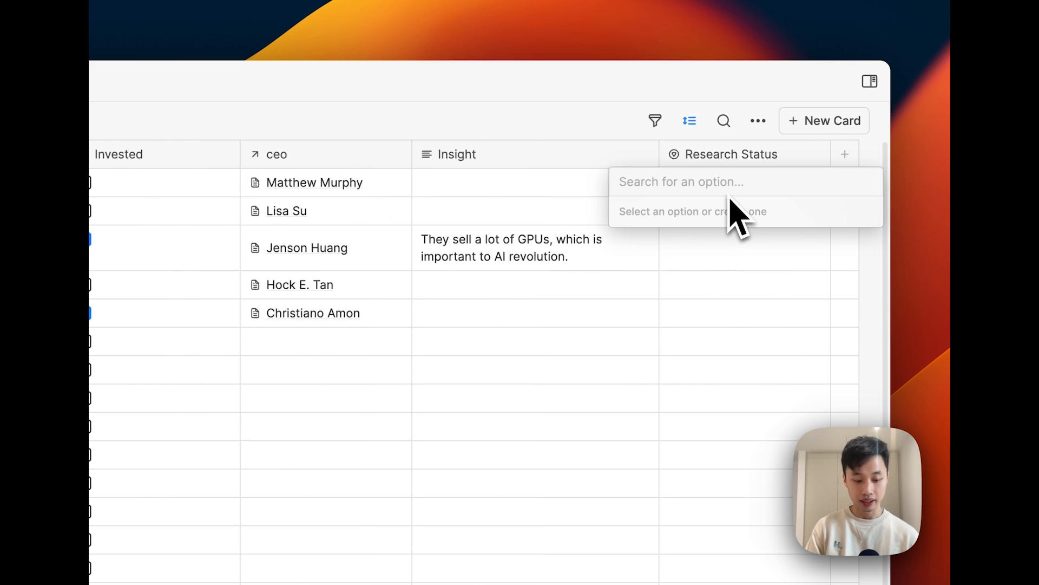
pyautogui.write('Resea')
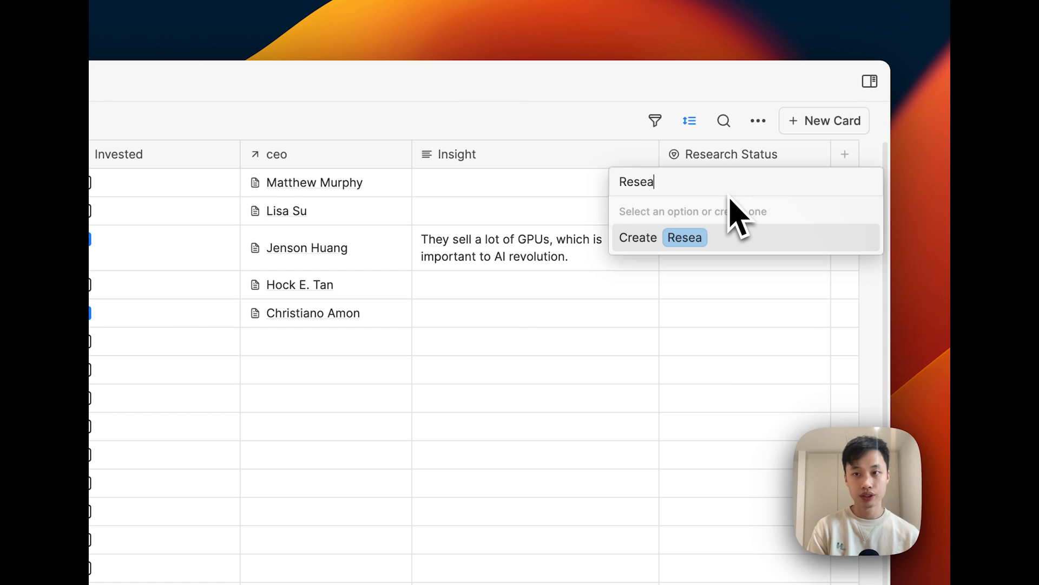
pyautogui.write('rched')
pyautogui.press('Return')
pyautogui.press('Down')
pyautogui.press('Return')
pyautogui.press('Return')
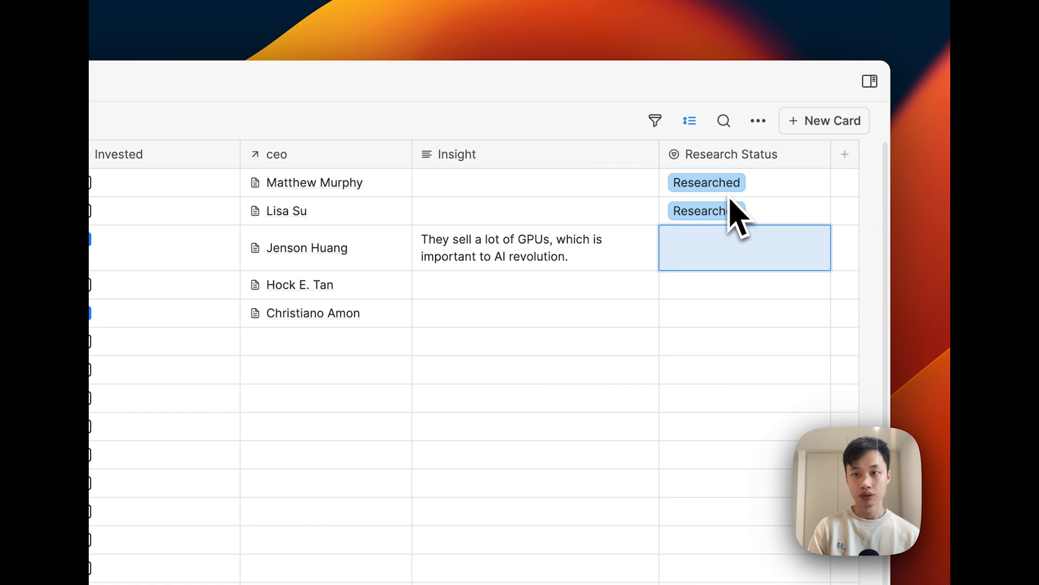
# Step: Assign the Researched option in Research Status to Nvidia, Broadcom and Qualcomm
pyautogui.press('Return')
pyautogui.press('Return')
pyautogui.press('Down')
pyautogui.press('Return')
pyautogui.press('Return')
pyautogui.press('Down')
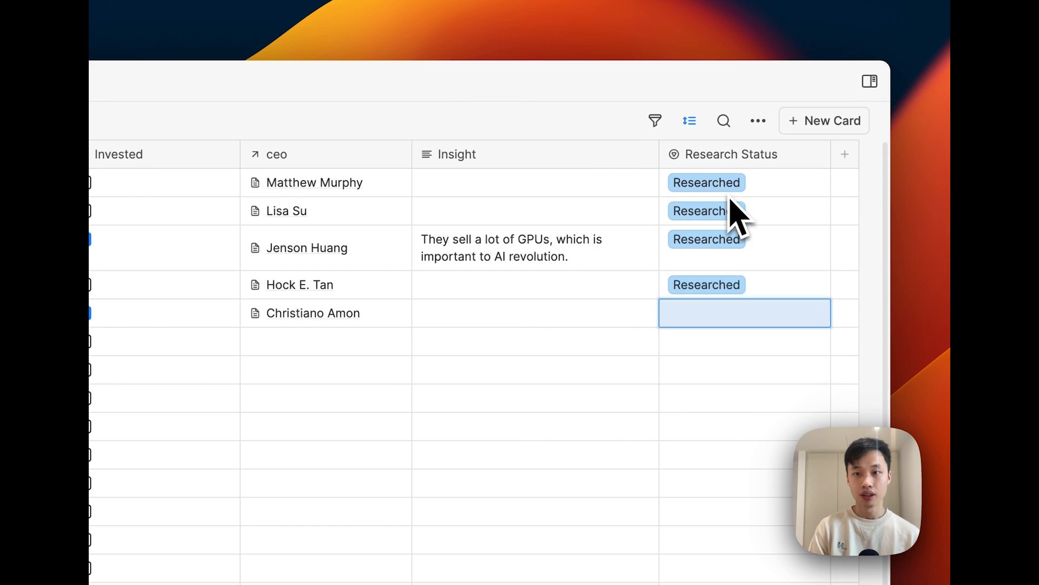
pyautogui.press('Return')
pyautogui.press('Return')
# Step: Create the "Ongoing" option in Research Status and assign it to Apple and UMC
pyautogui.press('Down')
pyautogui.press('Return')
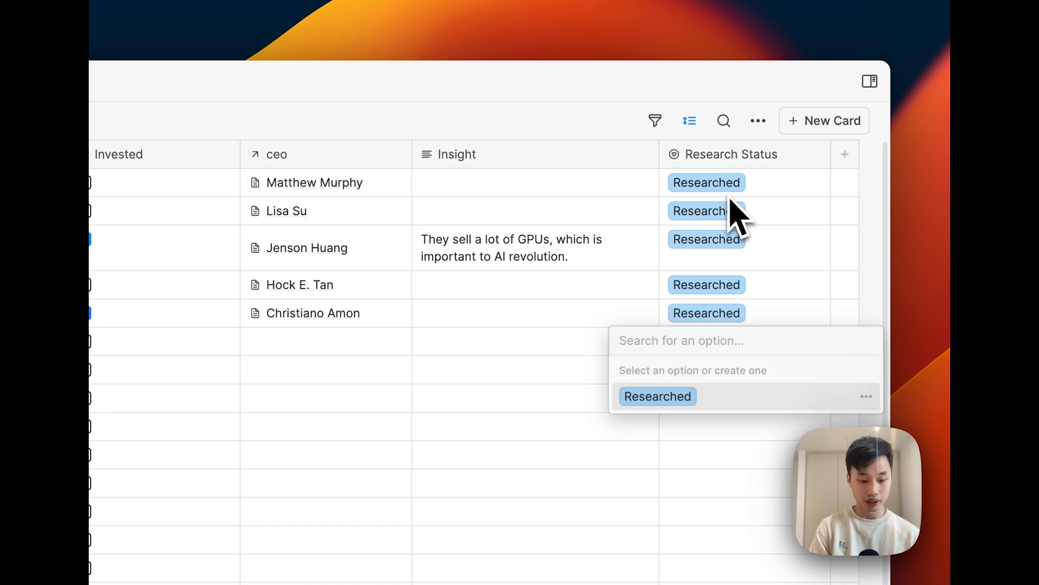
pyautogui.write('Ongin')
pyautogui.press('BackSpace')
pyautogui.press('BackSpace')
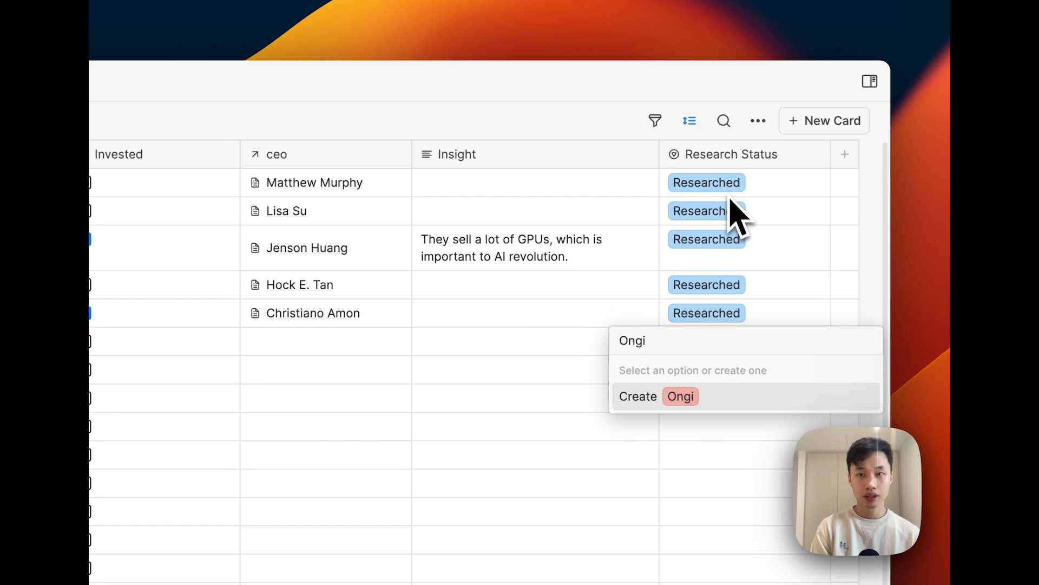
pyautogui.write('oing')
pyautogui.press('Return')
pyautogui.press('Down')
pyautogui.press('Return')
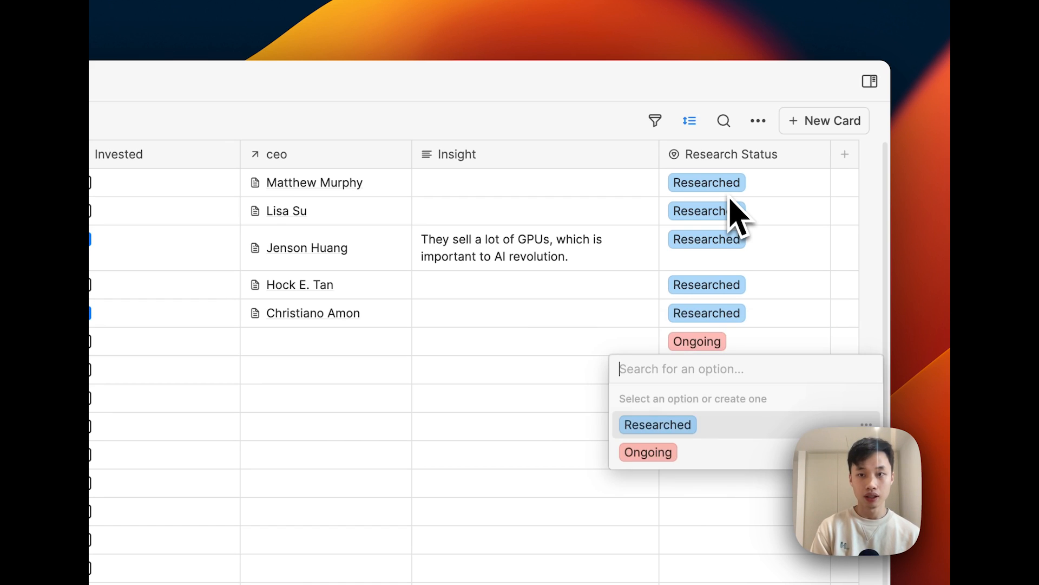
pyautogui.press('Down')
pyautogui.press('Return')
# Step: Create the "Nextup" option in Research Status and assign it to TSMC and GlobalFoundries
pyautogui.press('Down')
pyautogui.press('Return')
pyautogui.write('Nex')
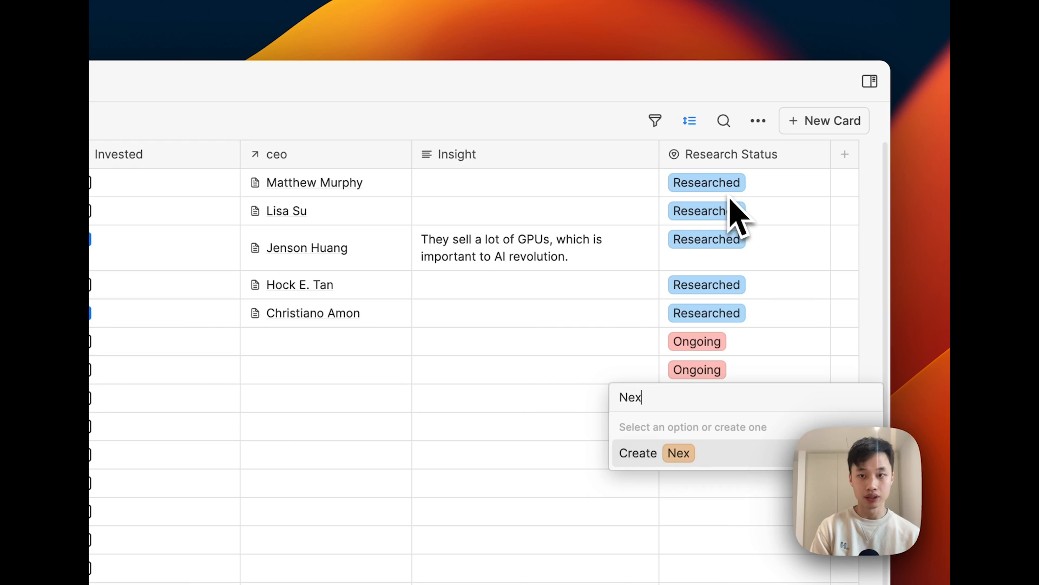
pyautogui.write('tup')
pyautogui.press('Return')
pyautogui.press('Down')
pyautogui.press('Return')
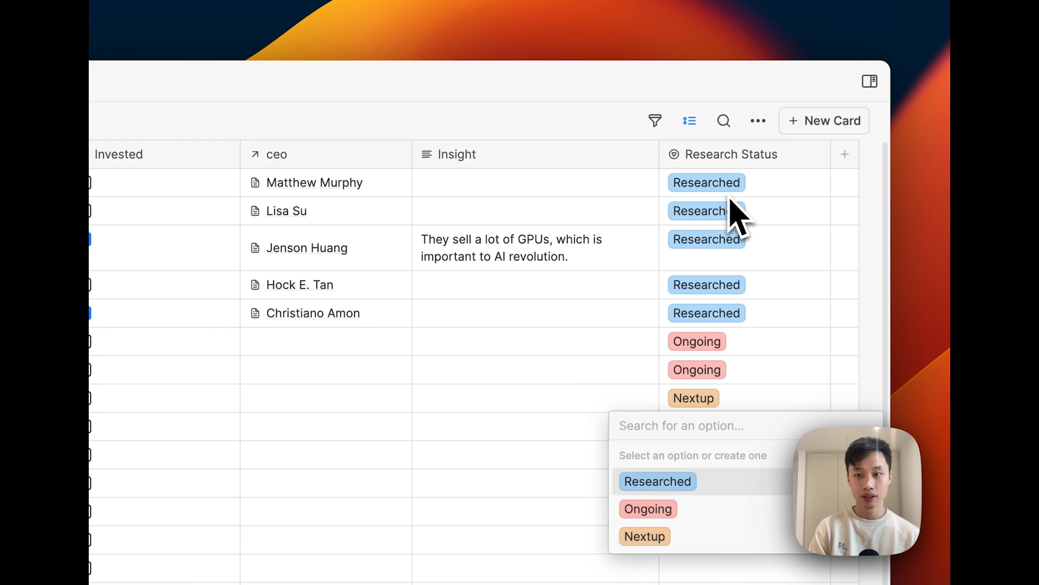
pyautogui.press('Down')
pyautogui.press('Down')
pyautogui.press('Return')
# Step: Create the "Backlog" option in Research Status and assign it to Advantest, Teradyne and Amkor Technology
pyautogui.press('Down')
pyautogui.press('Return')
pyautogui.write('Back')
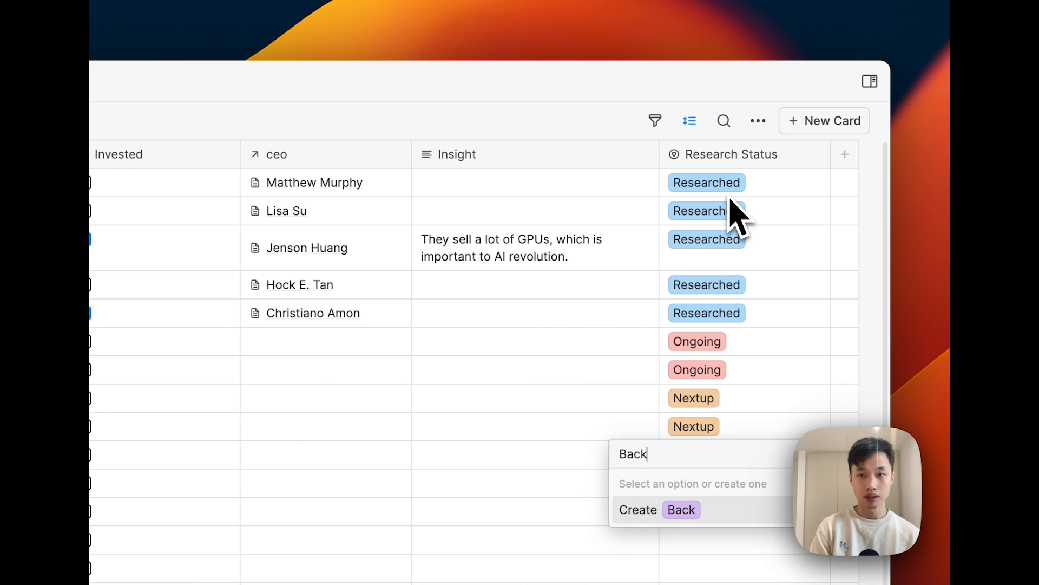
pyautogui.write('log')
pyautogui.press('Return')
pyautogui.press('Down')
pyautogui.press('Return')
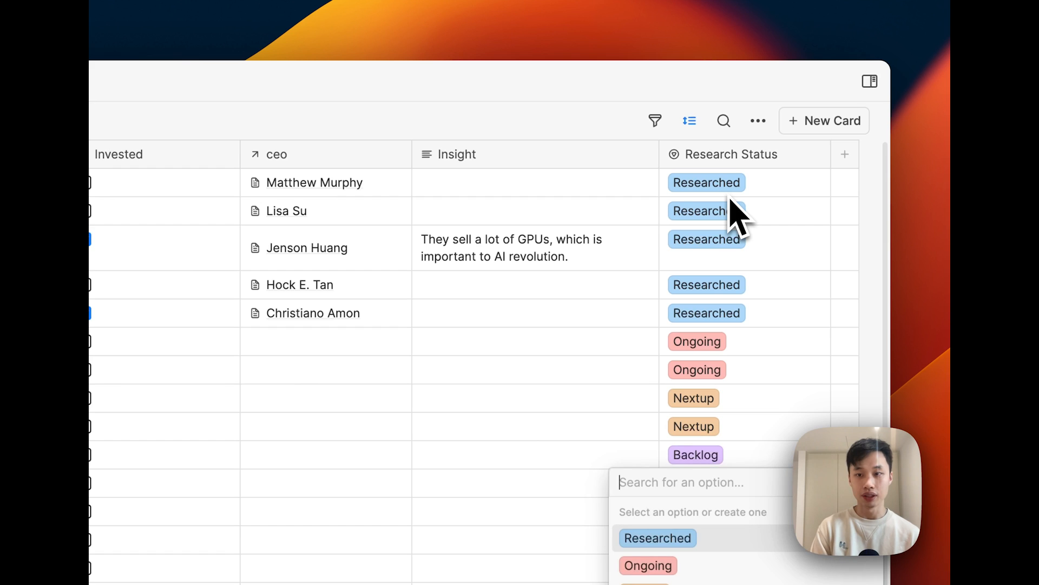
pyautogui.press('Down')
pyautogui.press('Down')
pyautogui.press('Down')
pyautogui.press('Return')
pyautogui.press('Down')
pyautogui.press('Return')
pyautogui.press('Down')
pyautogui.press('Down')
pyautogui.press('Down')
pyautogui.press('Return')
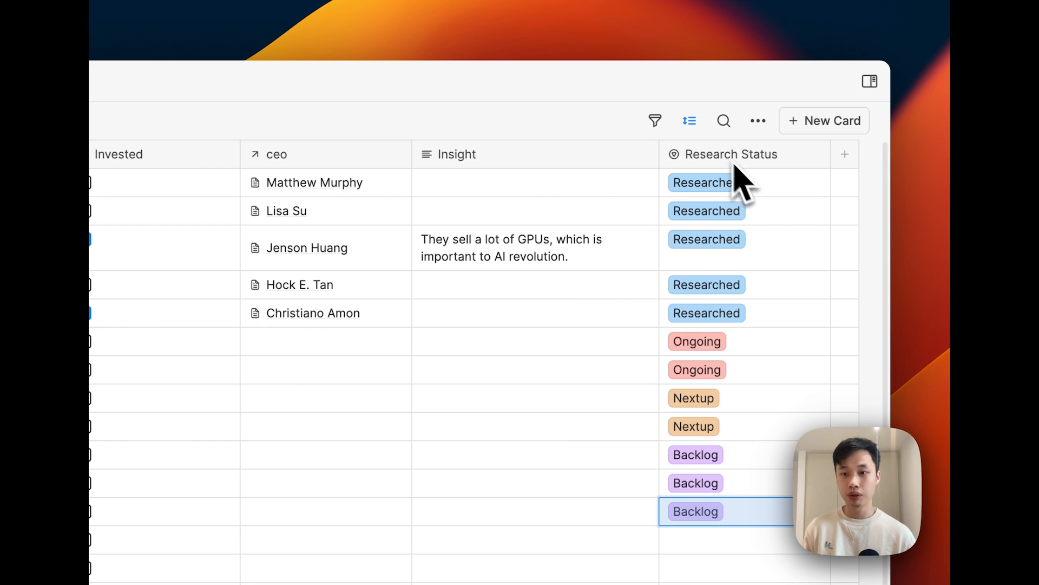
# Step: Add a new Kanban view to the company tag database
pyautogui.hscroll(-3, 571, 343)
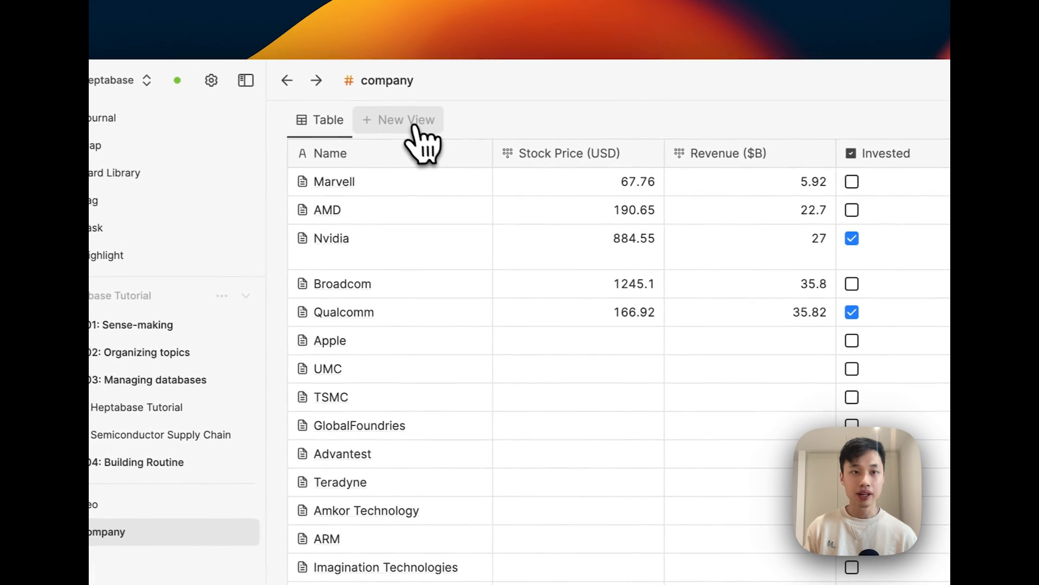
pyautogui.click(417, 124)
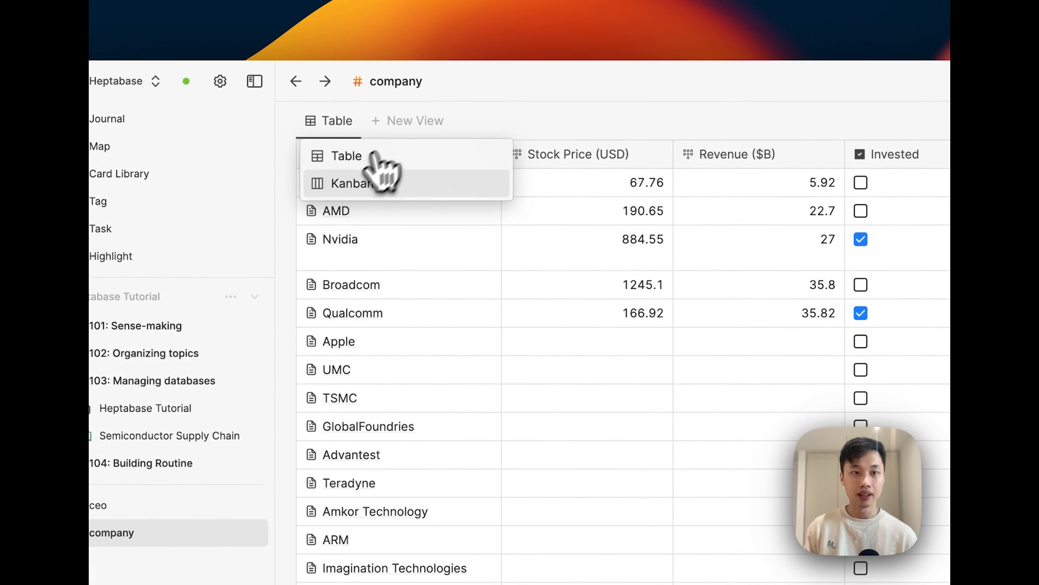
pyautogui.click(340, 183)
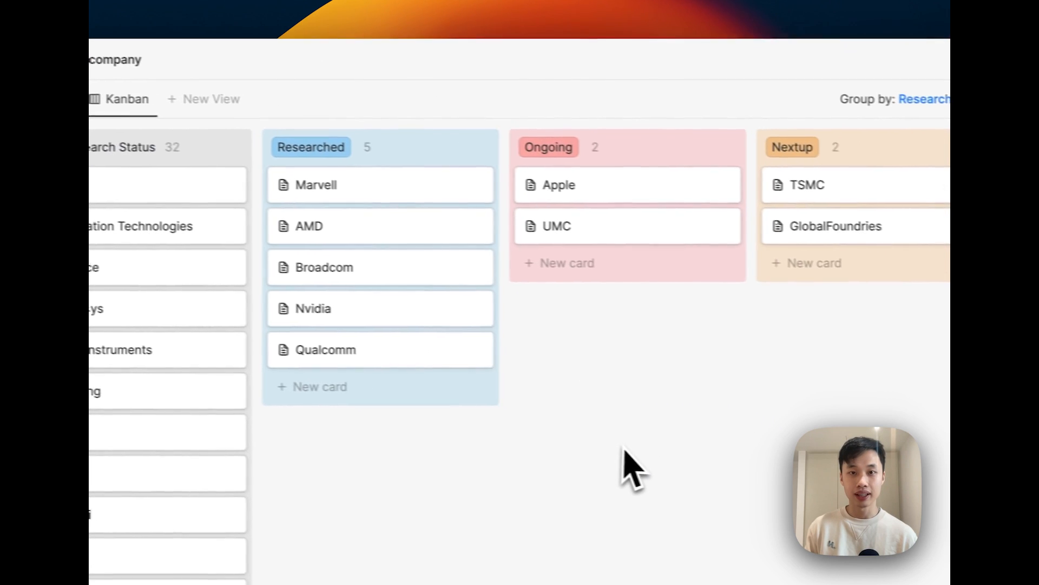
# Step: Reorder the Kanban columns to Backlog, Nextup, Ongoing, Researched and move the Apple card from Ongoing to Researched
pyautogui.moveTo(372, 151); pyautogui.dragTo(731, 177)
pyautogui.moveTo(567, 186); pyautogui.dragTo(95, 182)
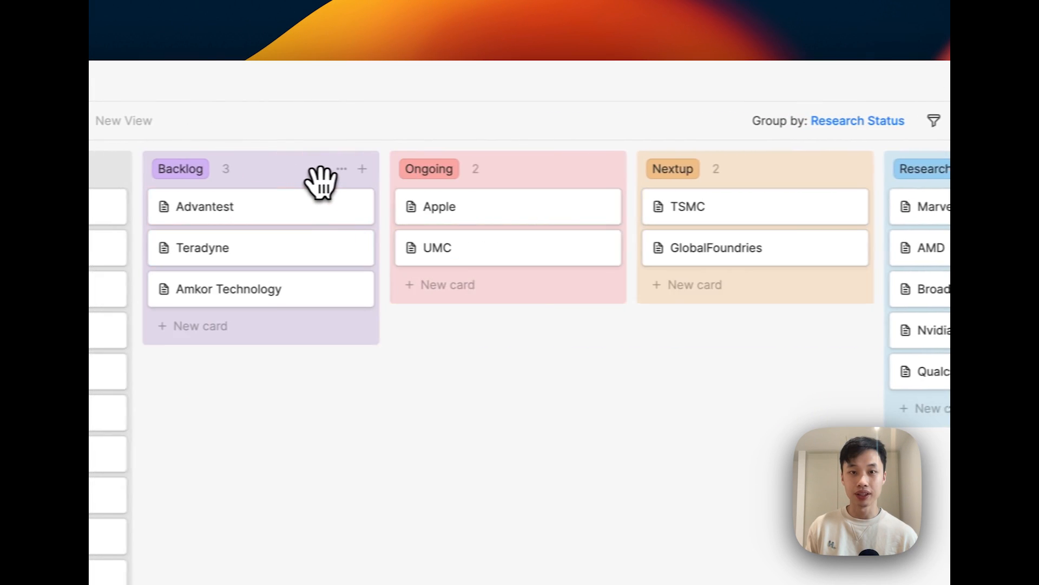
pyautogui.moveTo(562, 181); pyautogui.dragTo(785, 187)
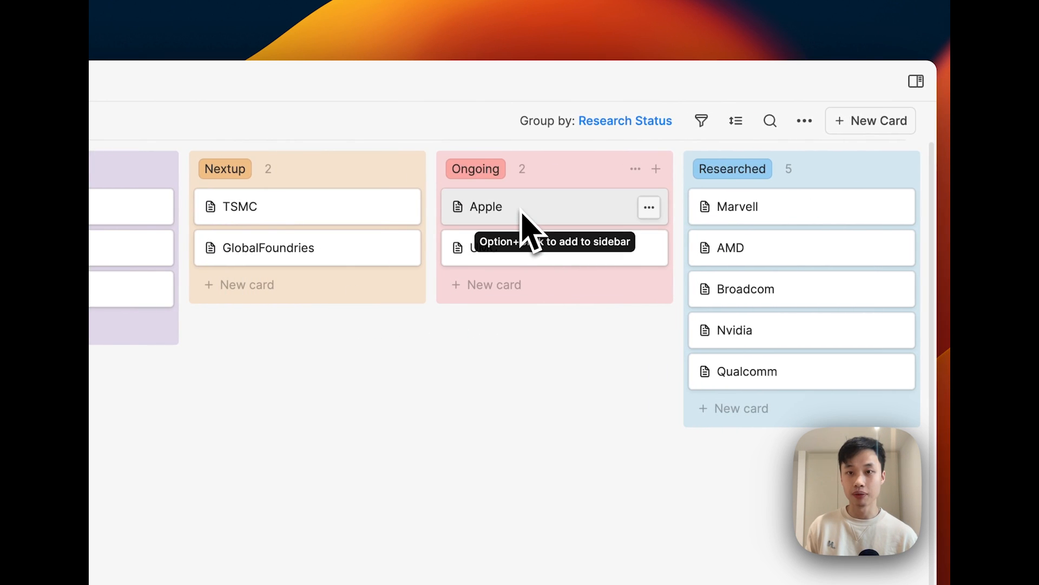
pyautogui.moveTo(523, 219); pyautogui.dragTo(795, 401)
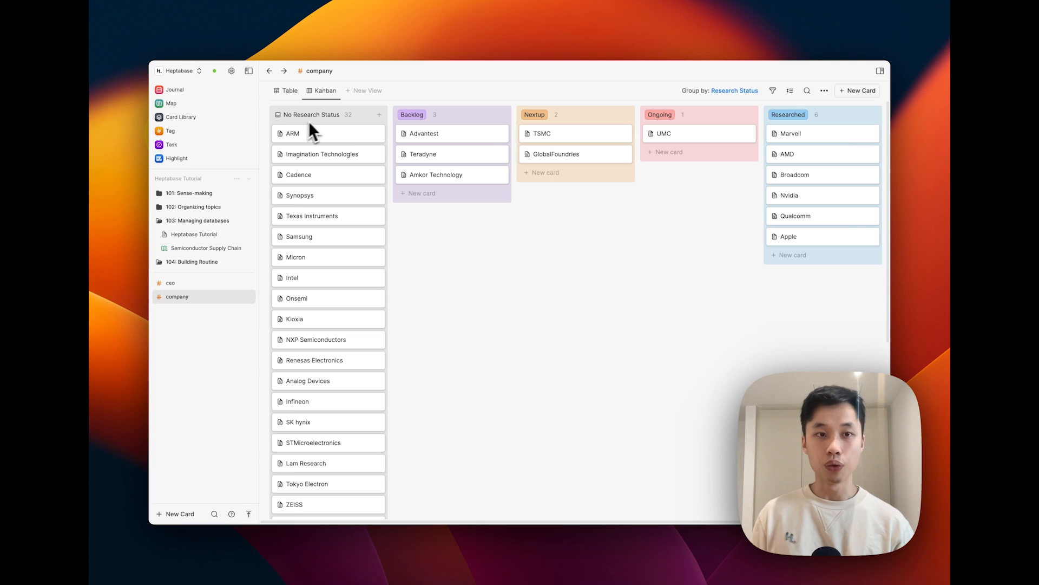
# Step: Filter the Kanban view to cards whose Research Status is not empty and move the No Research Status column to the end
pyautogui.click(773, 91)
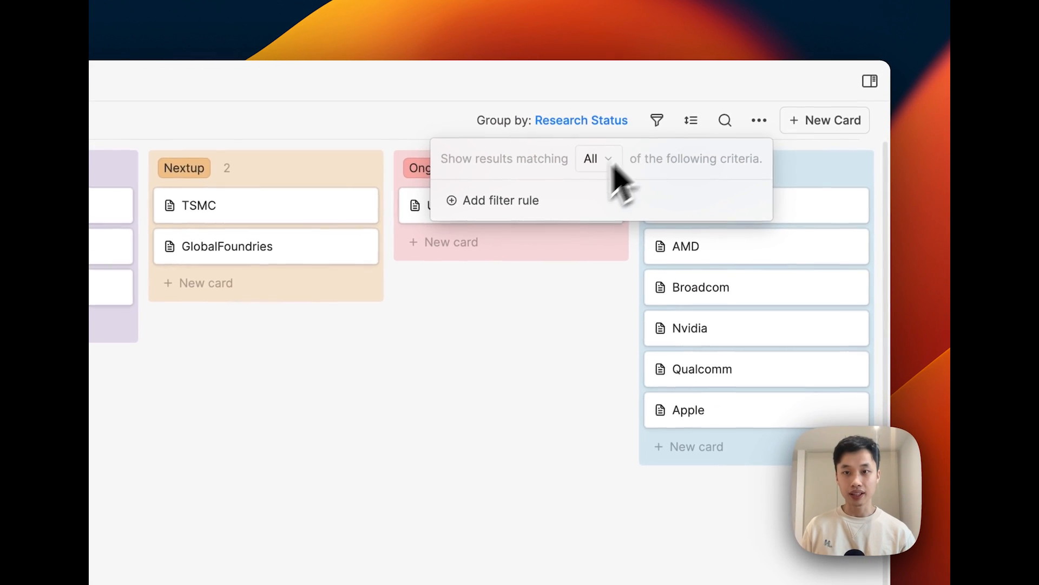
pyautogui.click(520, 201)
pyautogui.click(506, 204)
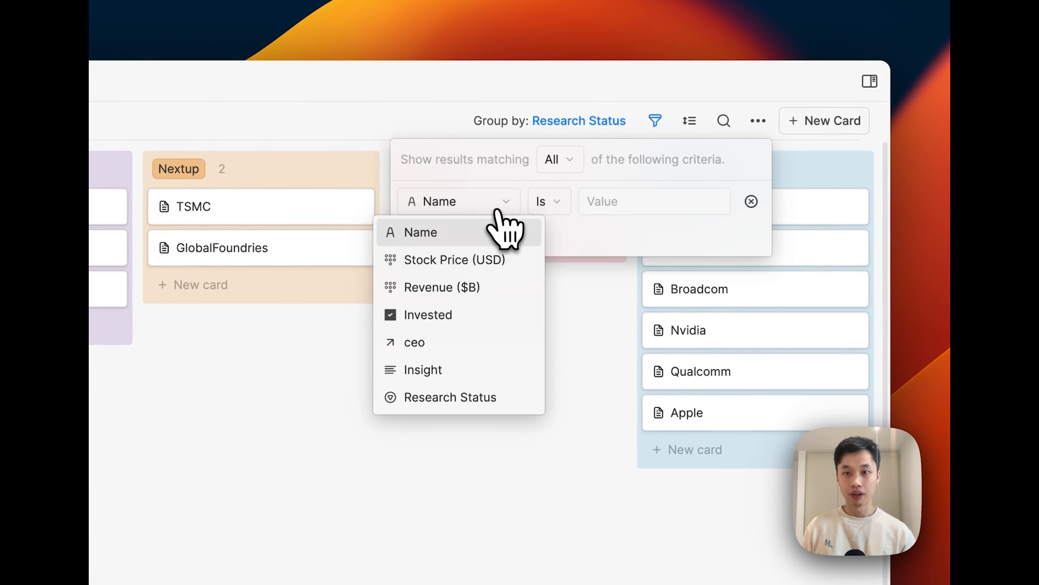
pyautogui.click(466, 398)
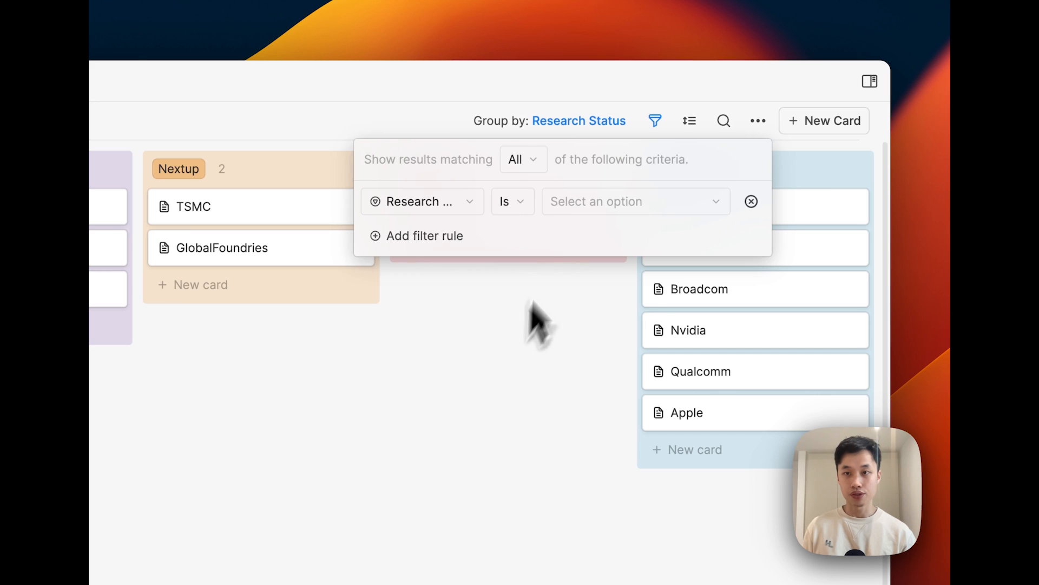
pyautogui.click(516, 202)
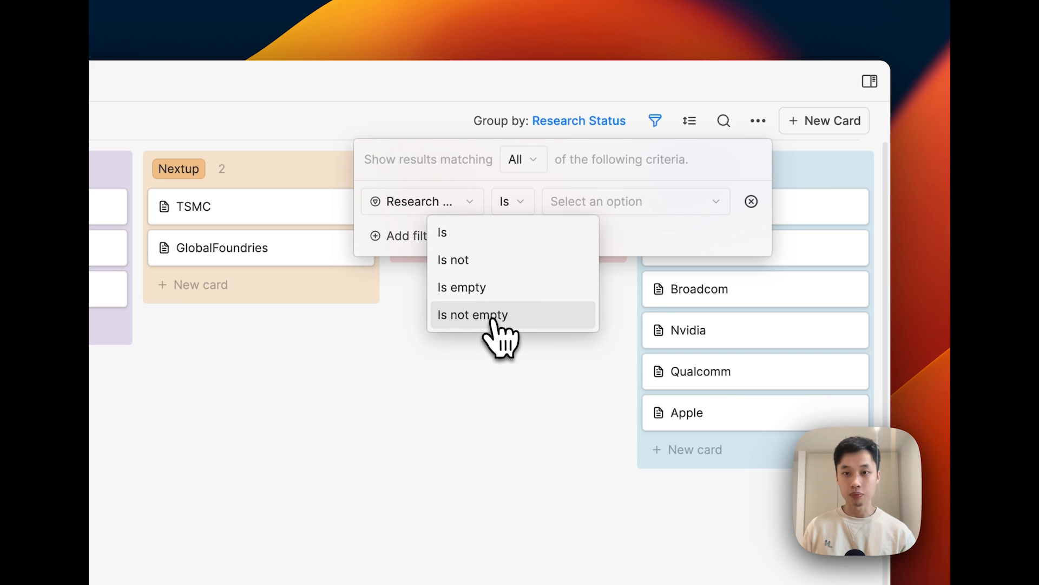
pyautogui.click(494, 317)
pyautogui.click(644, 228)
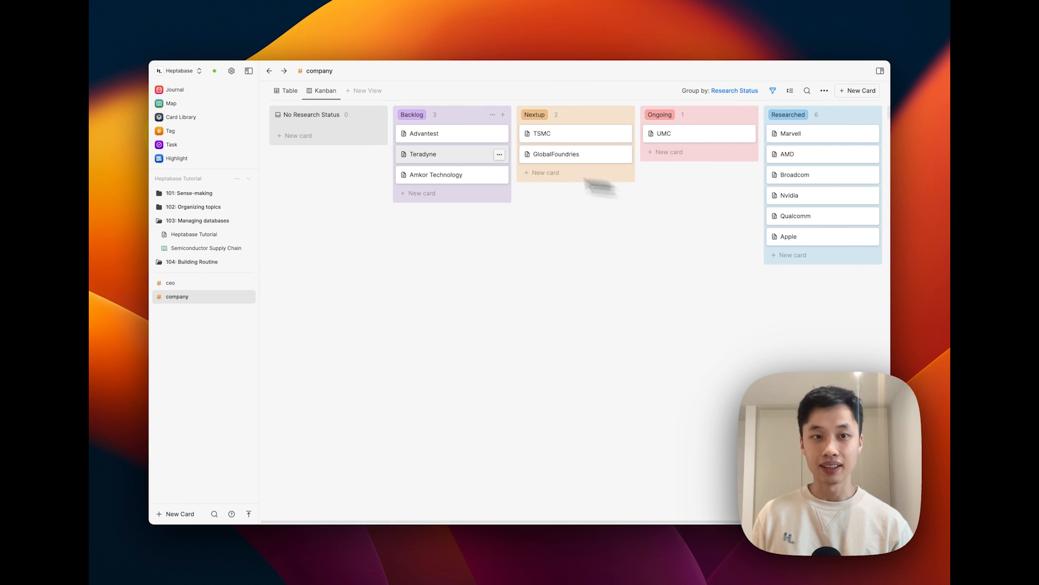
pyautogui.moveTo(369, 130); pyautogui.dragTo(849, 137)
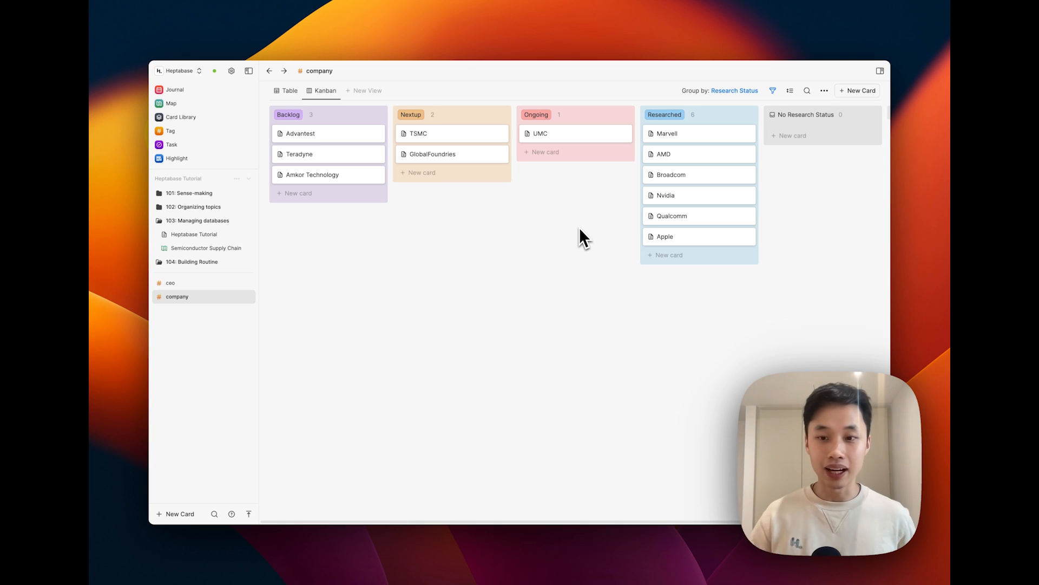
# Step: Open the overview of all tags
pyautogui.click(227, 133)
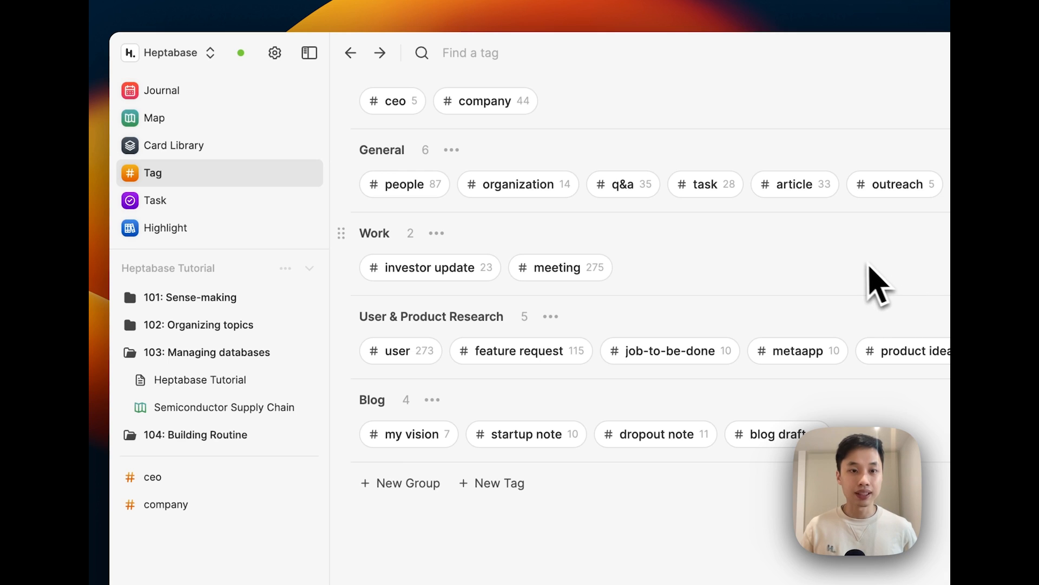
pyautogui.moveTo(568, 282)
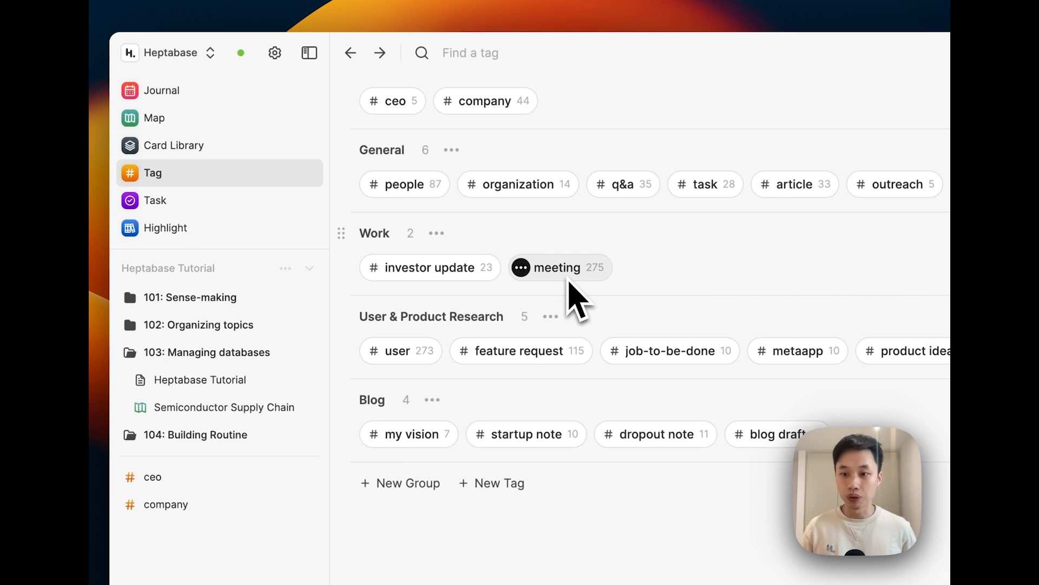